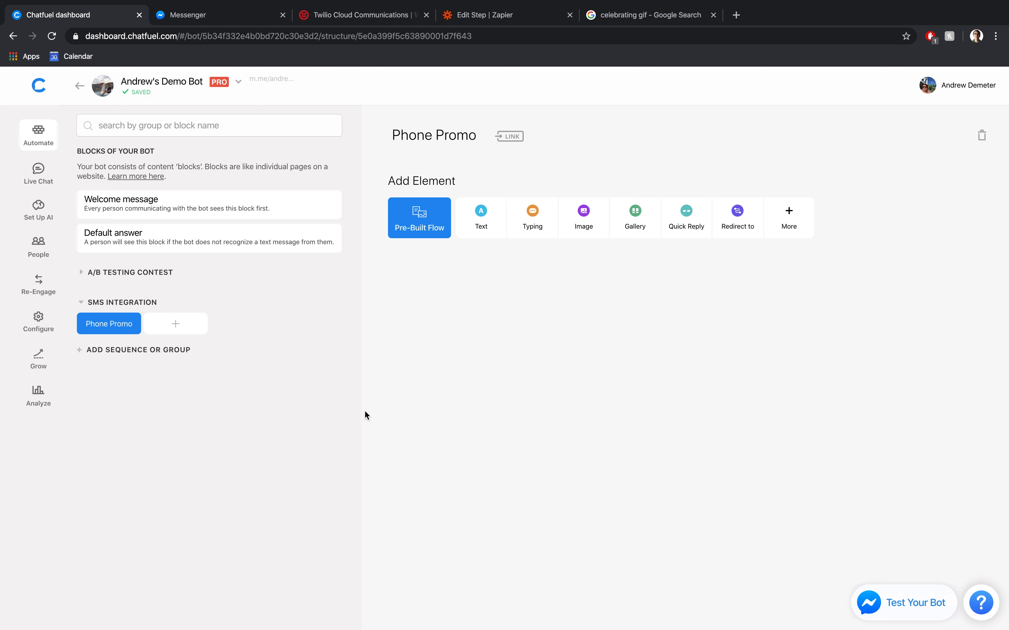
# Step: Add a Save User Phone Number plugin with the message "Please provide your phone number, and we'll text you a 10% off coupon code!"
pyautogui.click(815, 233)
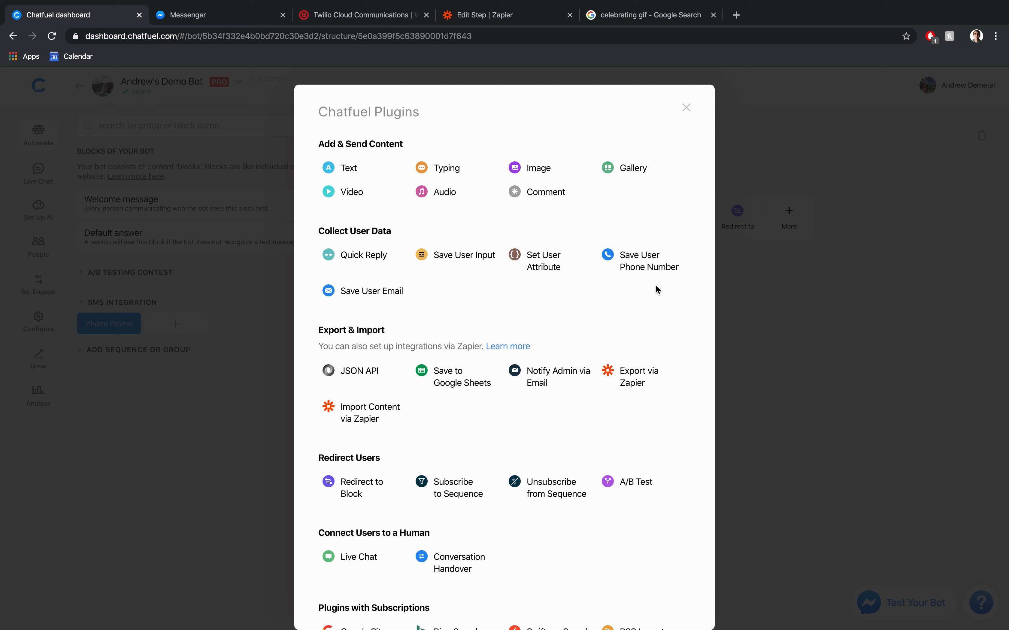
pyautogui.click(650, 269)
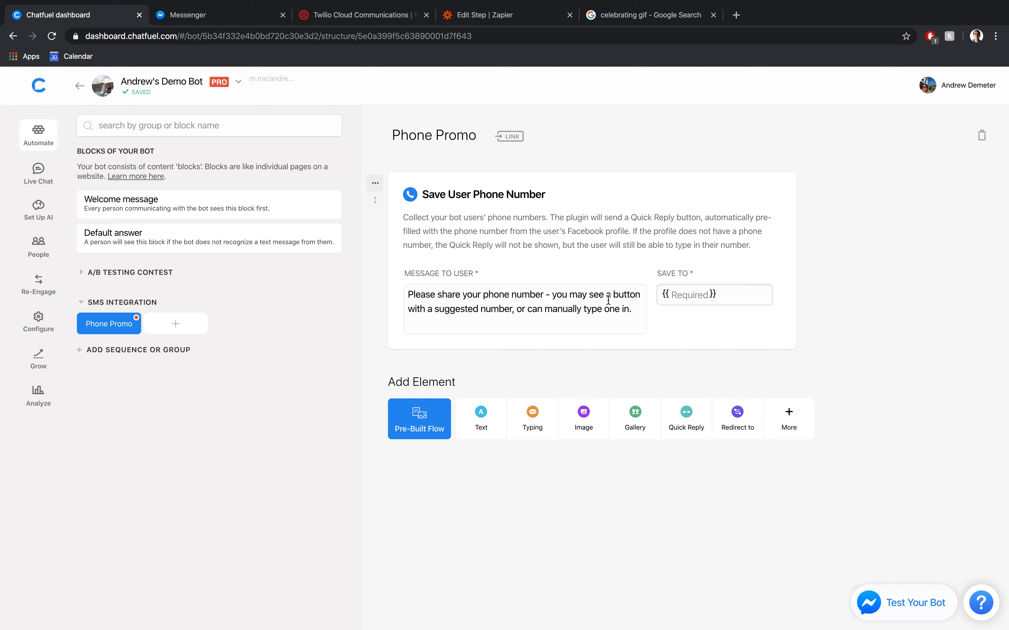
pyautogui.click(596, 309)
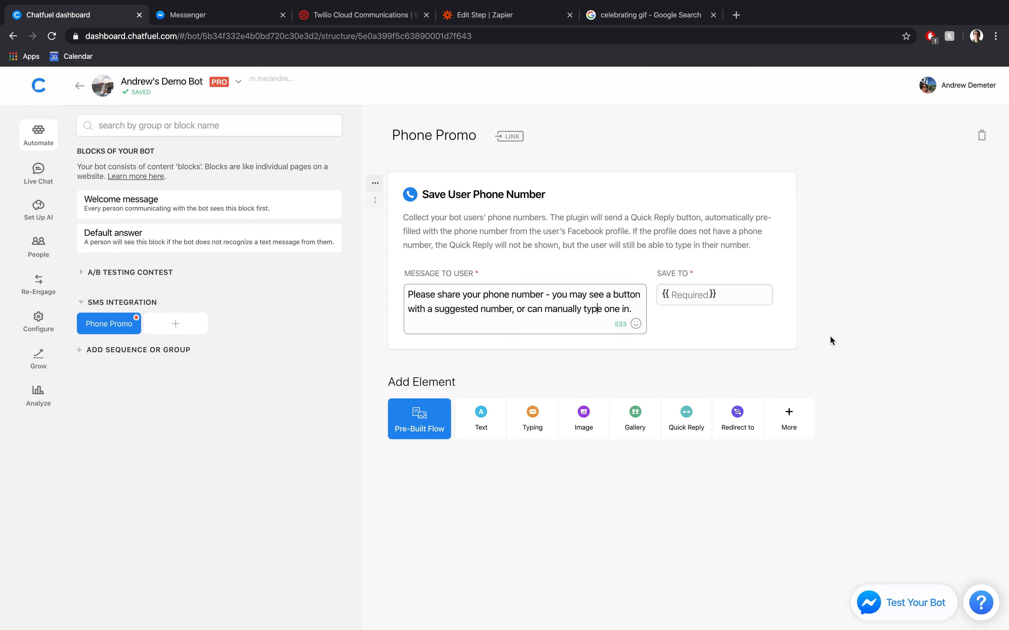
pyautogui.press('super+a')
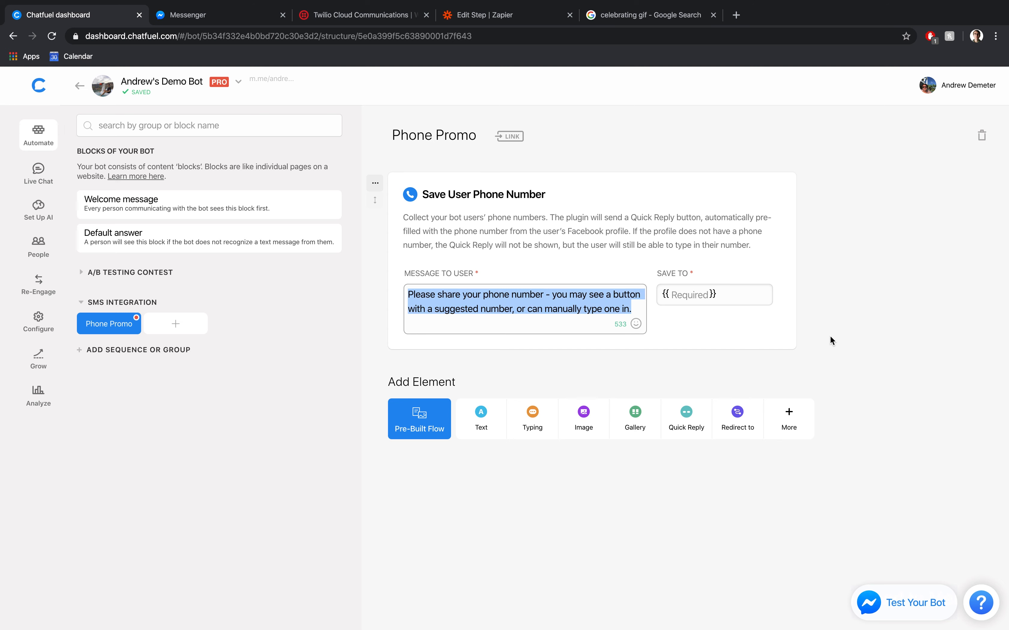
pyautogui.write('P')
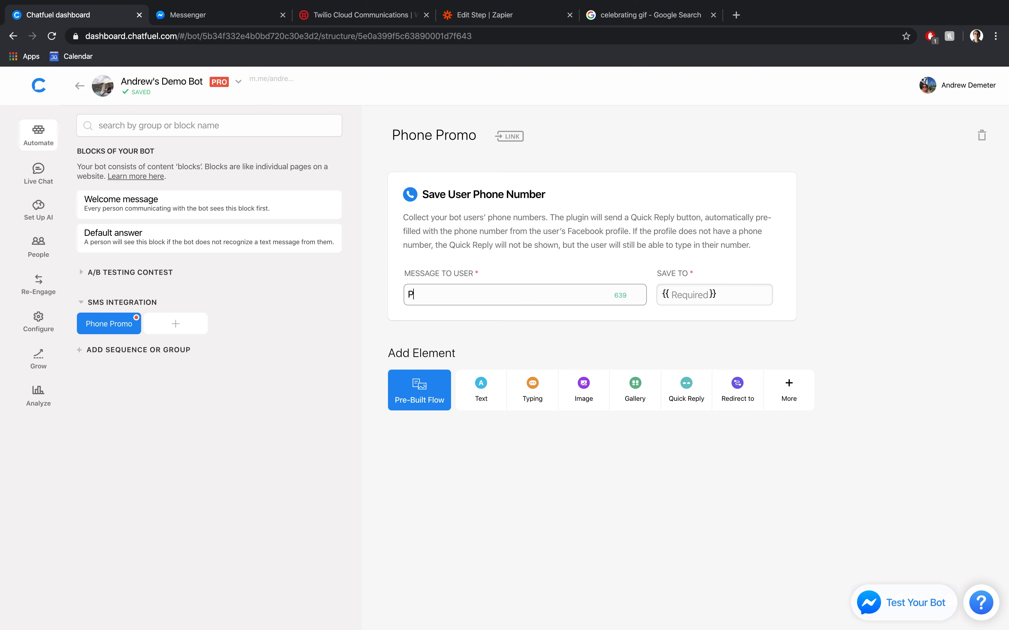
pyautogui.write('lease provide your phone number')
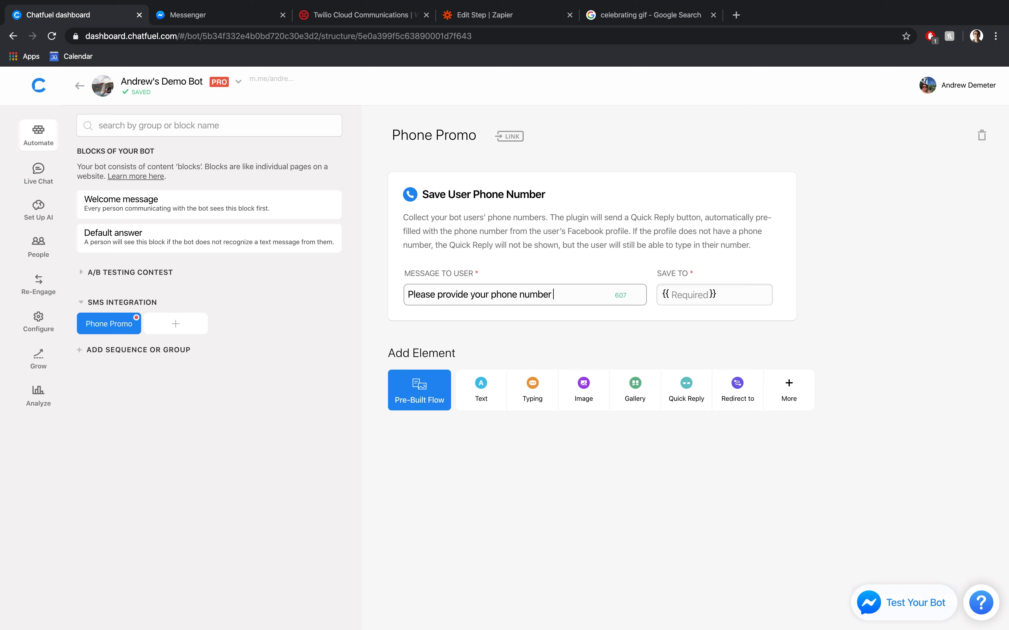
pyautogui.write(", and we'll text you a 10%")
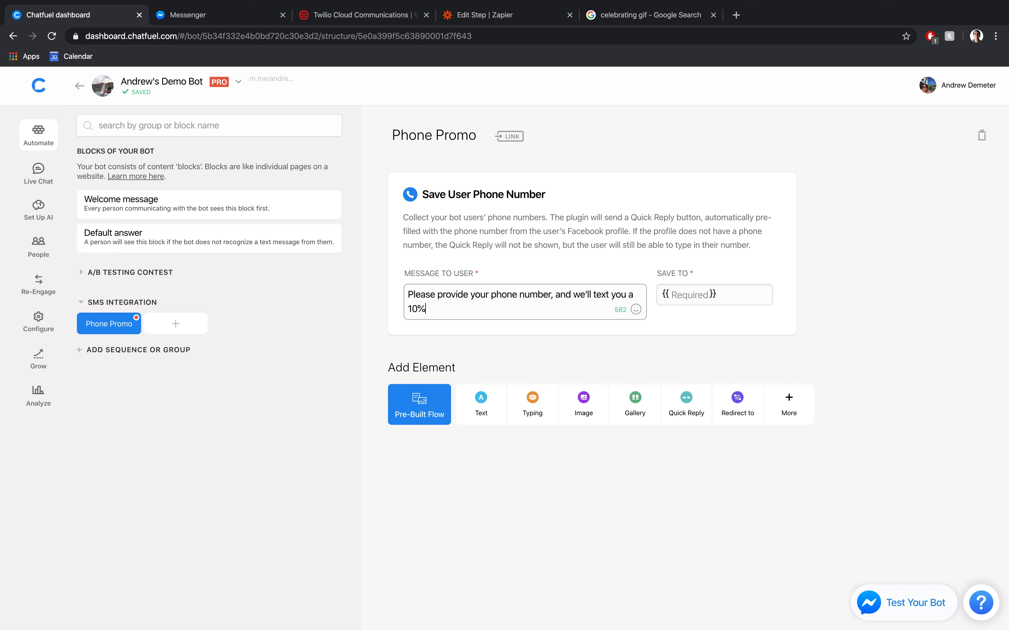
pyautogui.write(' off coupon code!')
pyautogui.click(851, 347)
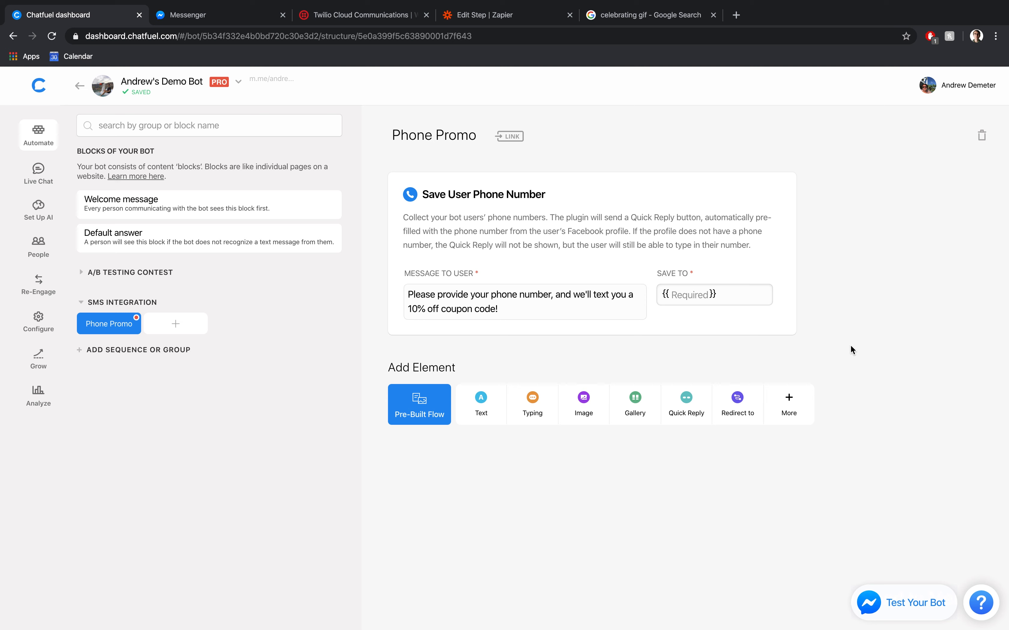
# Step: Save the collected phone number to the user attribute "phone"
pyautogui.click(695, 292)
pyautogui.write('phone')
pyautogui.press('Return')
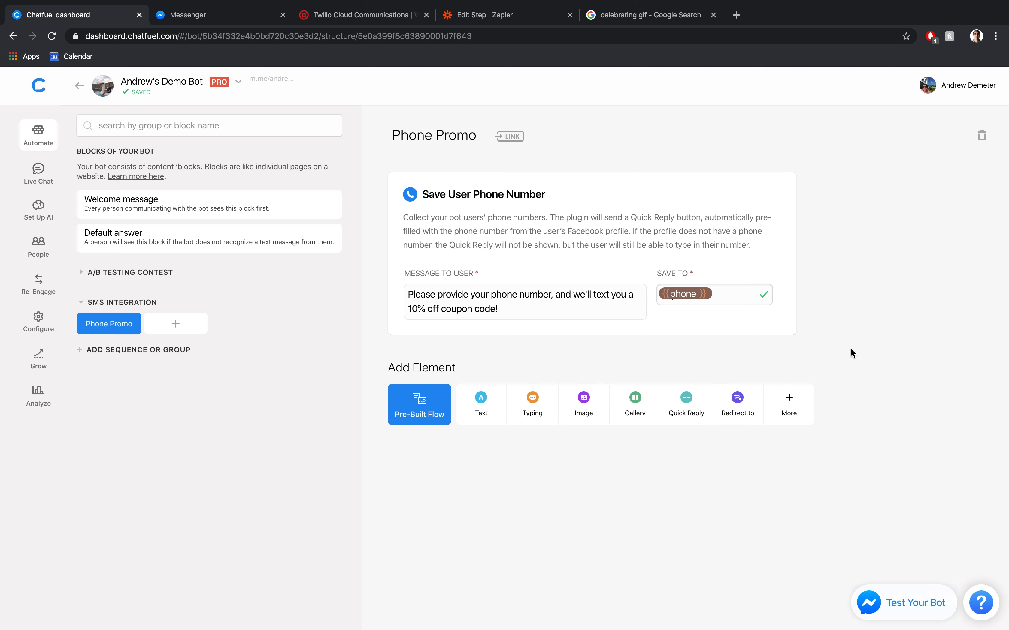
# Step: Add a text element reading "Thanks!" followed, after a blank line, by "We'll text you the redemption code ASAP."
pyautogui.click(484, 413)
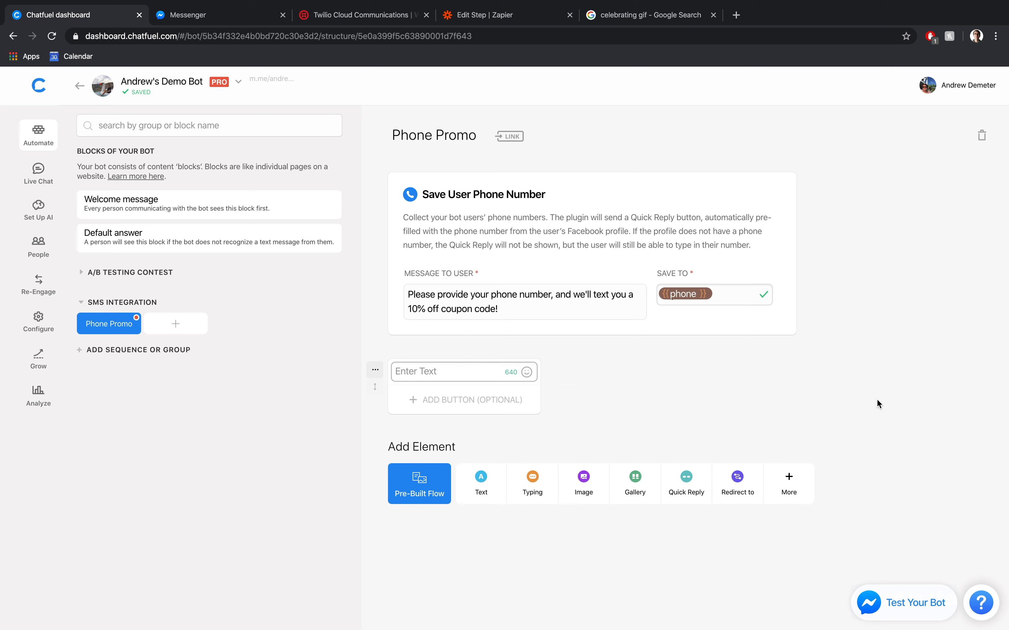
pyautogui.write('Thanks!')
pyautogui.press('Return')
pyautogui.write("We'll text you")
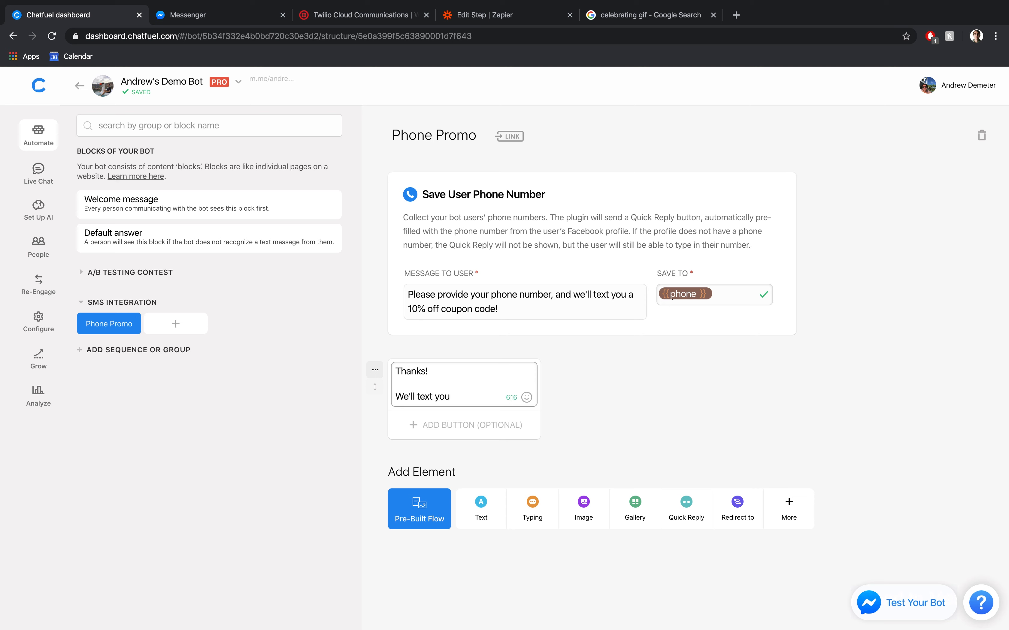
pyautogui.write('the redemption code ASAP.')
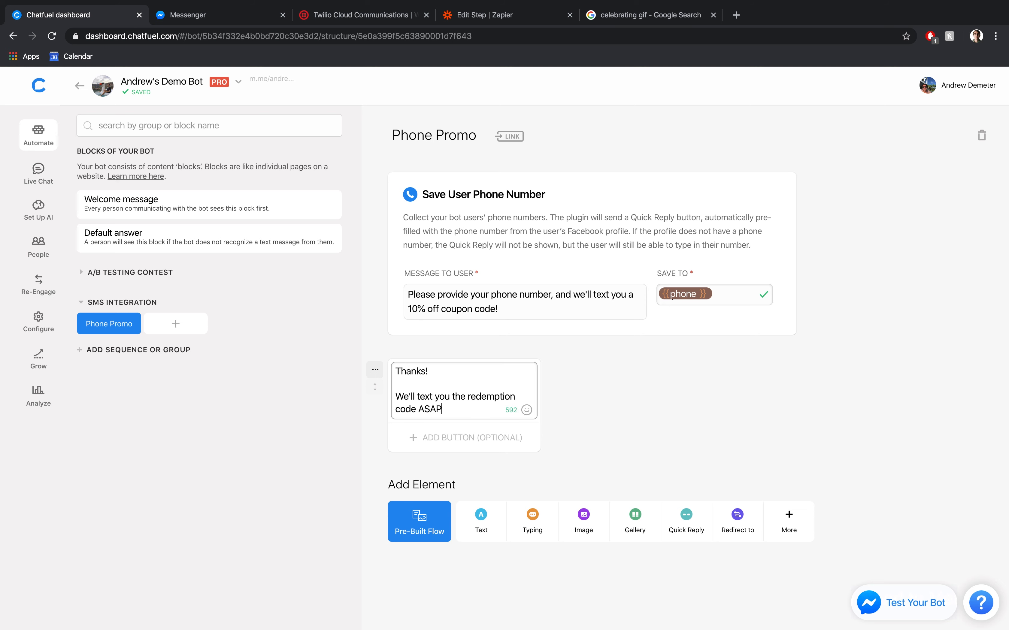
pyautogui.click(905, 410)
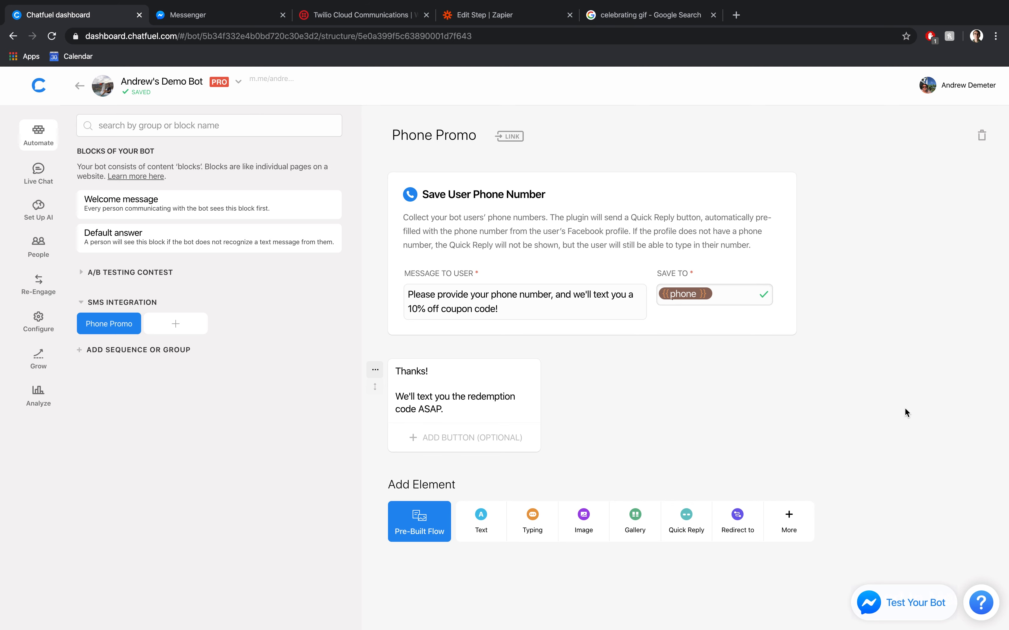
# Step: Add an Export via Zapier plugin after the thank-you text in the Phone Promo block
pyautogui.scroll(-2, 904, 413)
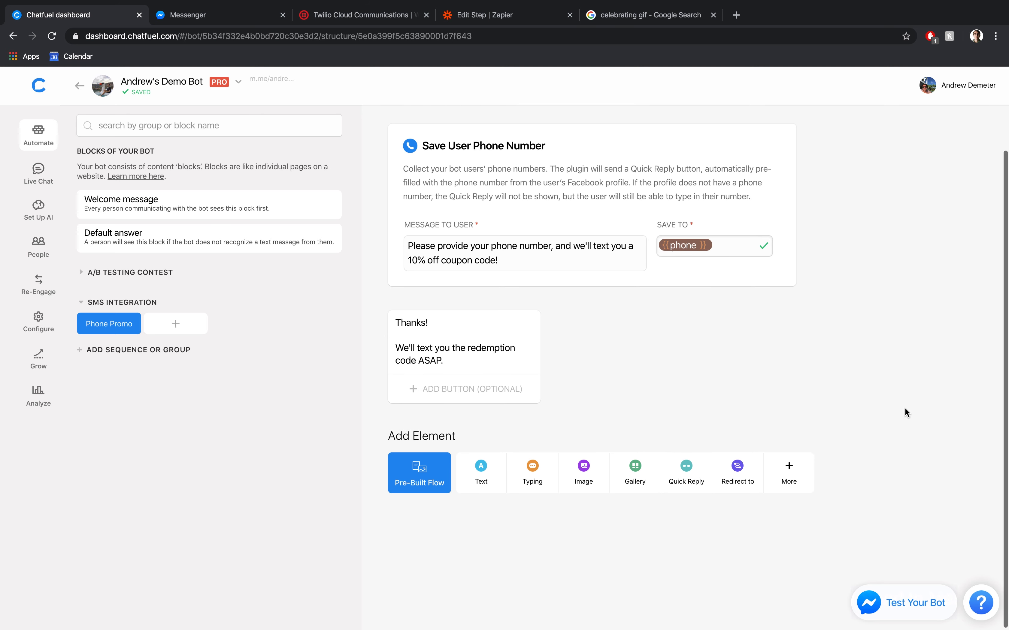
pyautogui.click(795, 480)
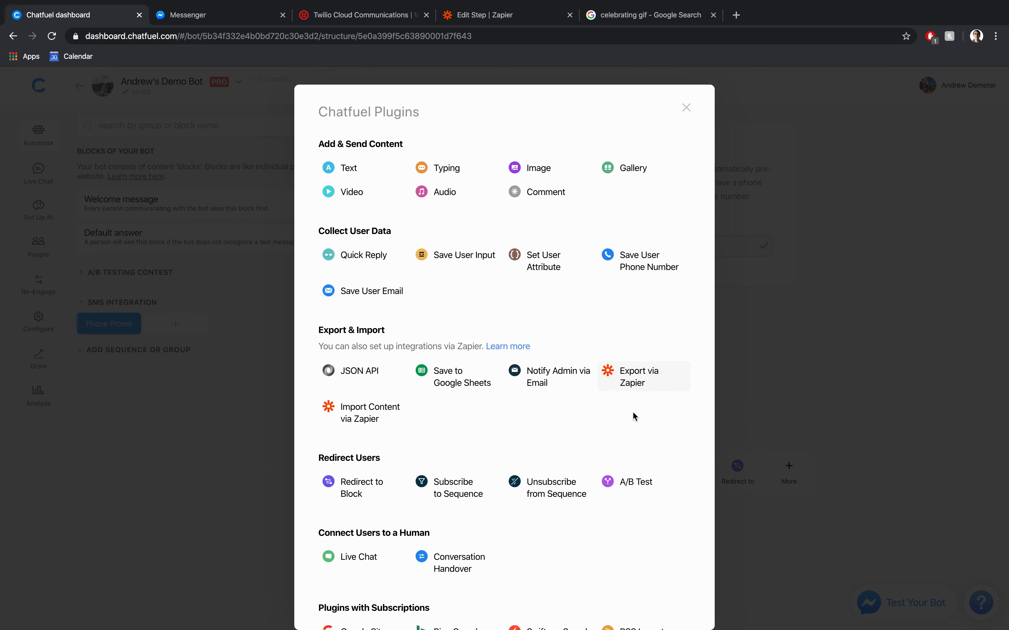
pyautogui.click(647, 383)
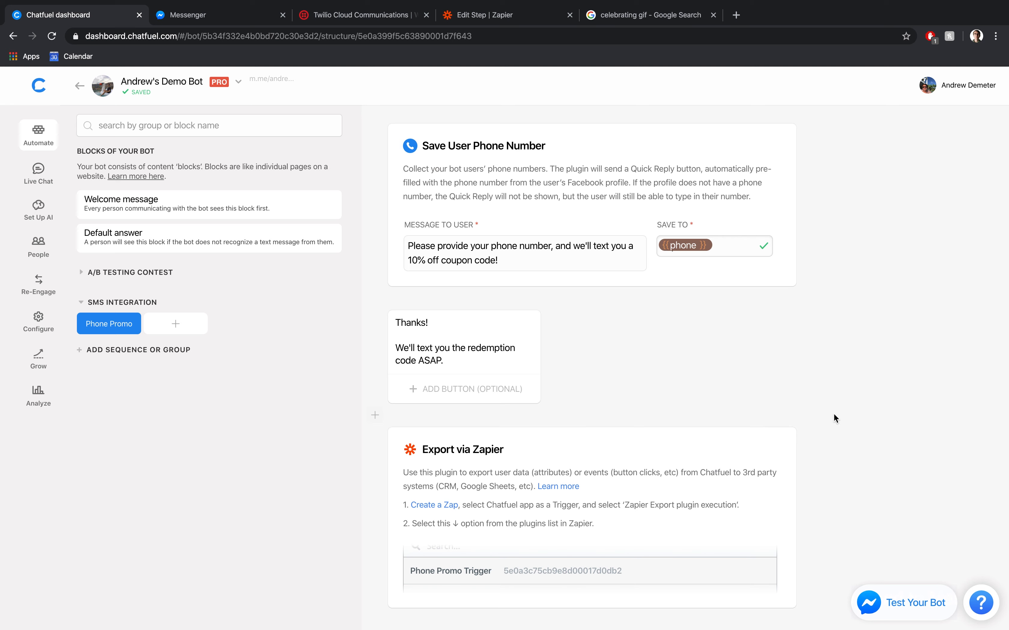
pyautogui.scroll(-1, 834, 413)
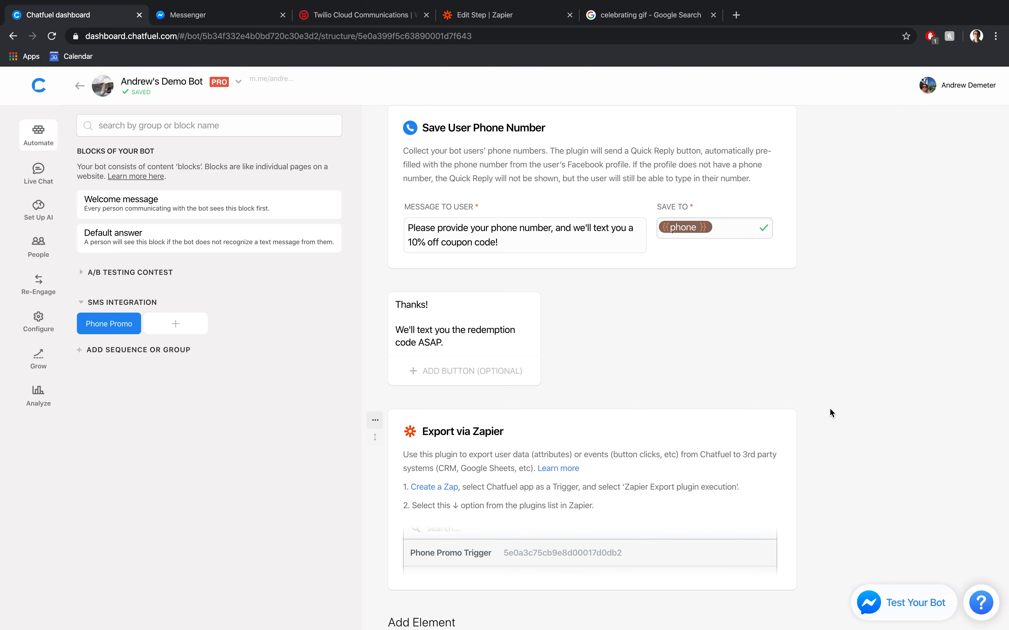
# Step: Switch to Zapier and set the zap's trigger to Chatfuel with the event New Trigger of "Export via Zapier" Plugin
pyautogui.click(507, 18)
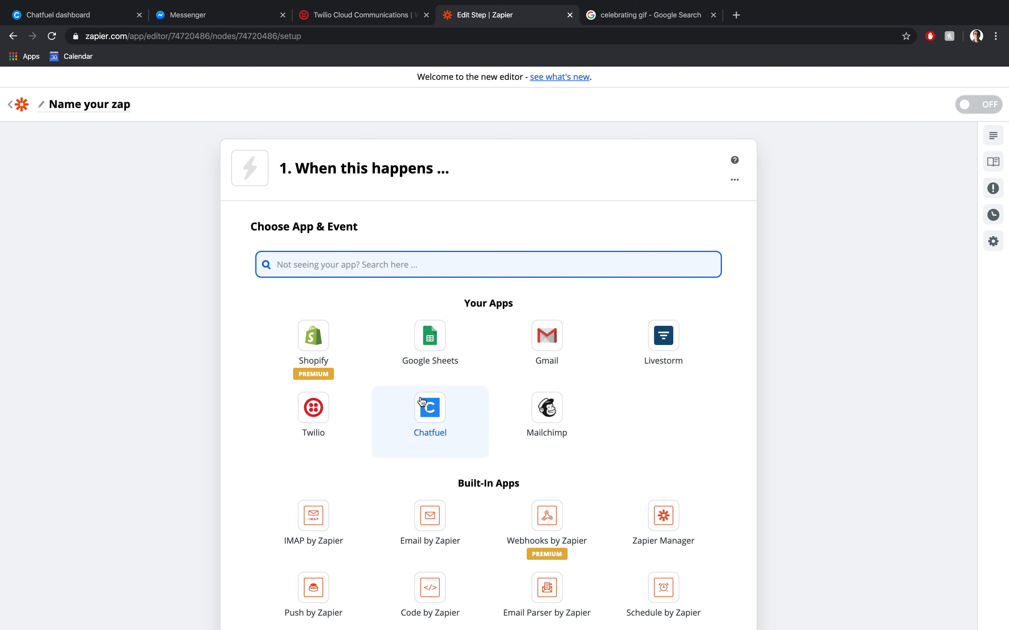
pyautogui.click(473, 422)
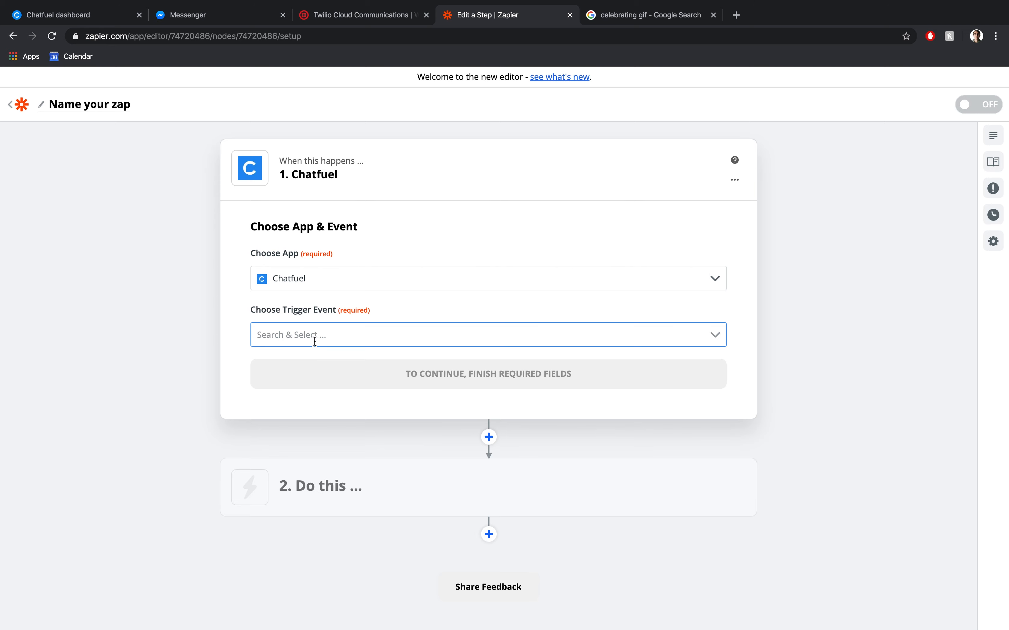
pyautogui.click(335, 329)
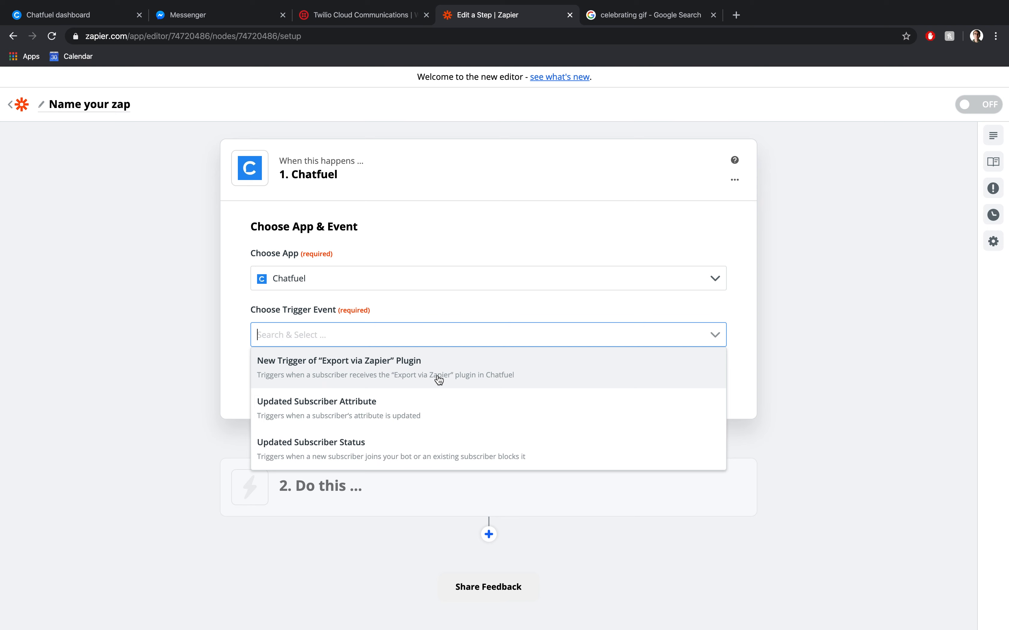
pyautogui.click(514, 367)
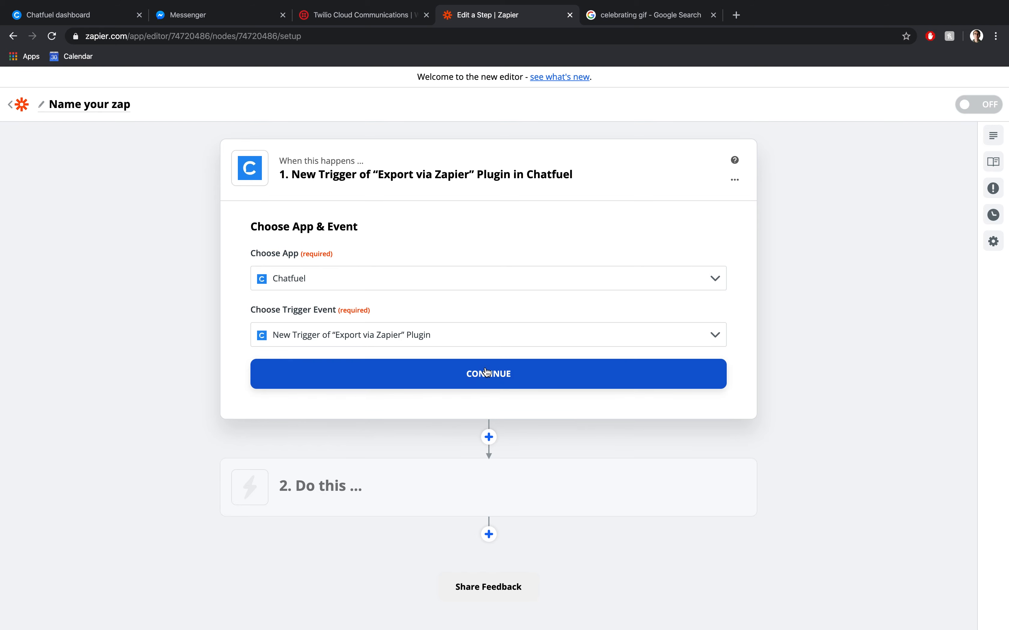
pyautogui.click(486, 372)
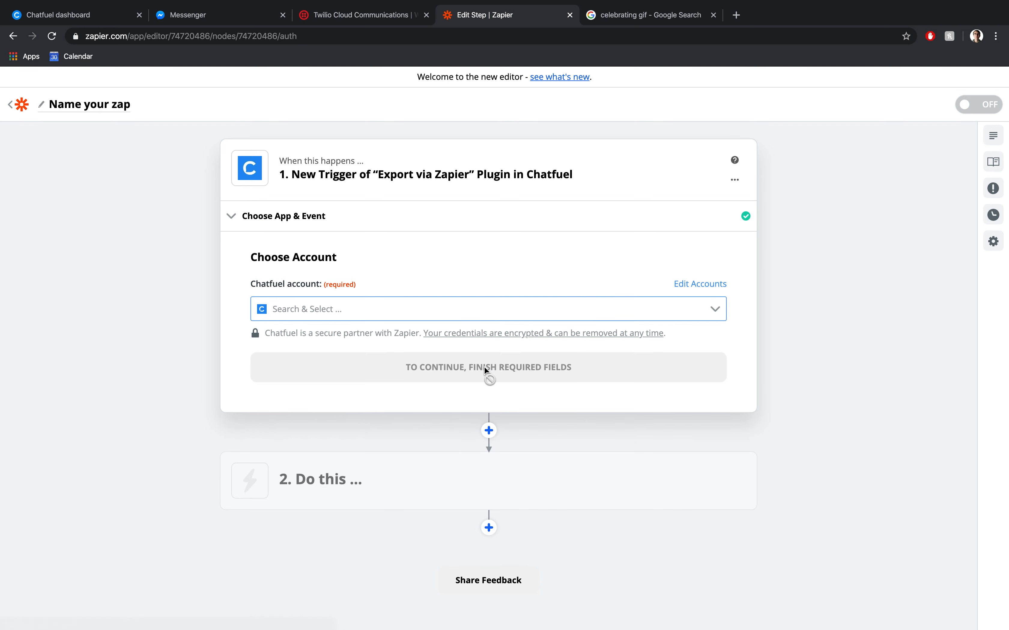
# Step: Choose the Chatfuel demo bot account used in 3 Zaps, check the bot in Chatfuel, and continue to the trigger's customization
pyautogui.click(365, 308)
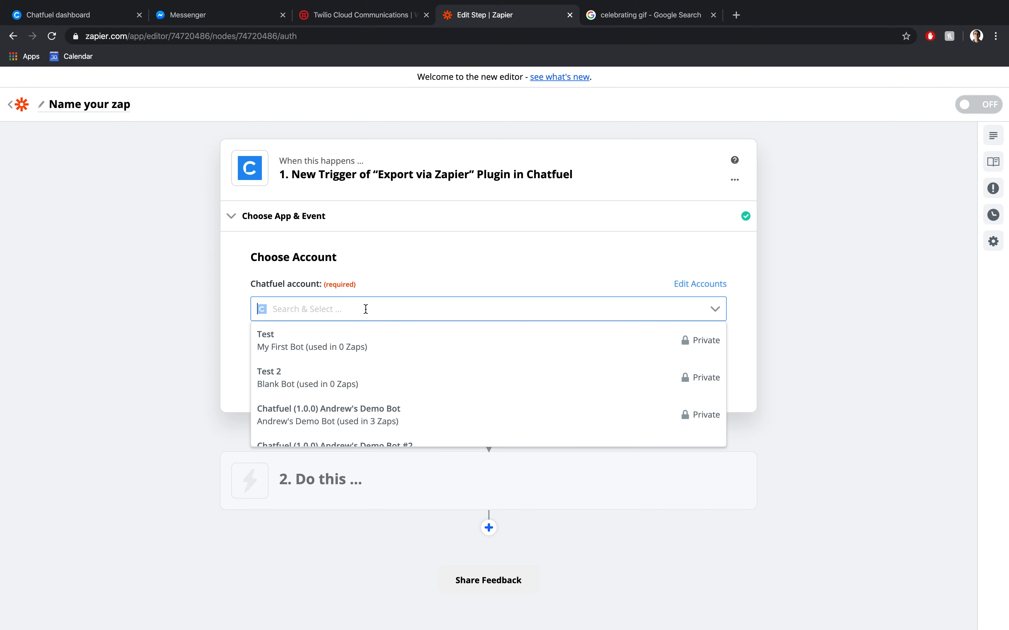
pyautogui.click(429, 415)
pyautogui.click(111, 19)
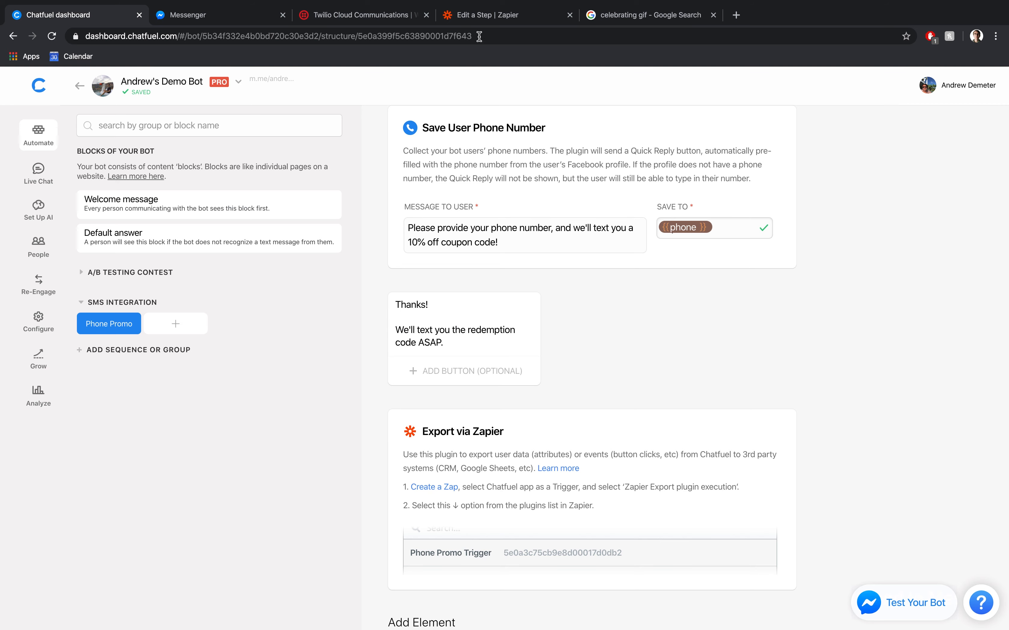
pyautogui.click(501, 16)
pyautogui.click(397, 363)
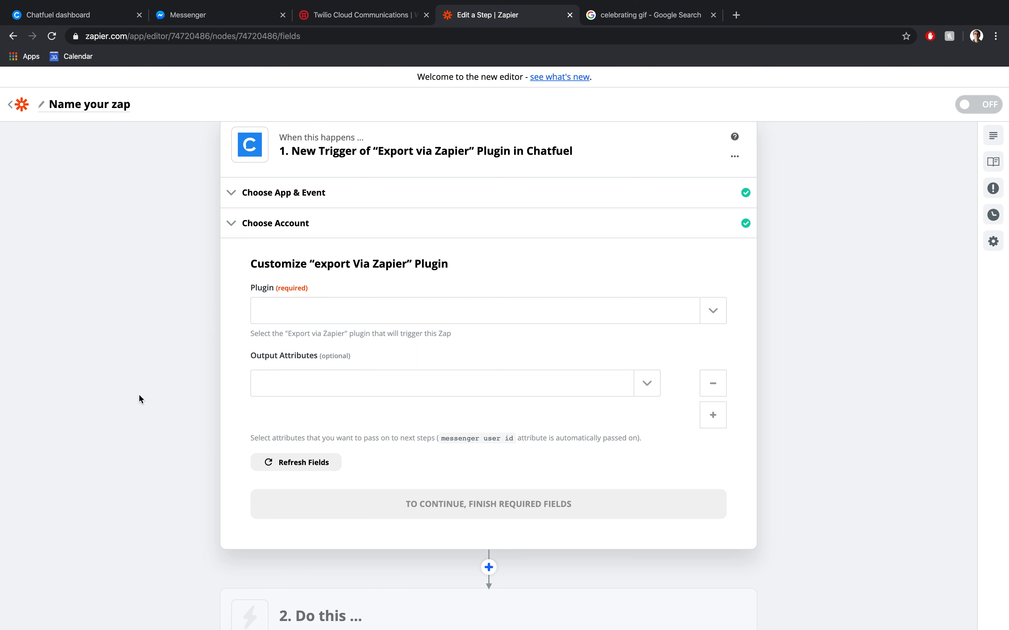
# Step: Set the trigger plugin to Phone Promo Trigger and compare it with the Export via Zapier plugin in Chatfuel
pyautogui.click(351, 318)
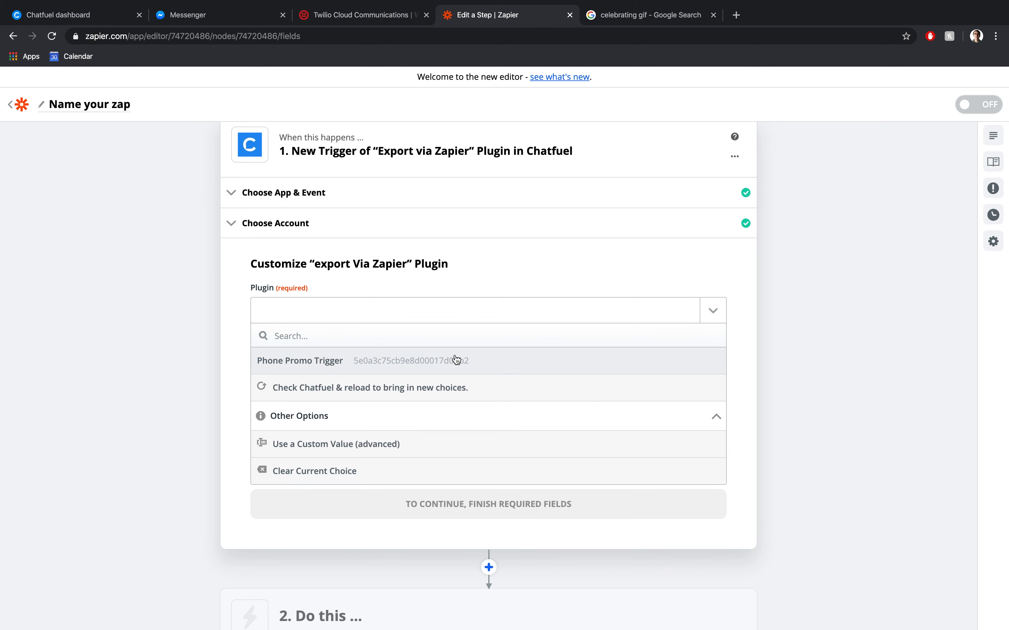
pyautogui.click(496, 358)
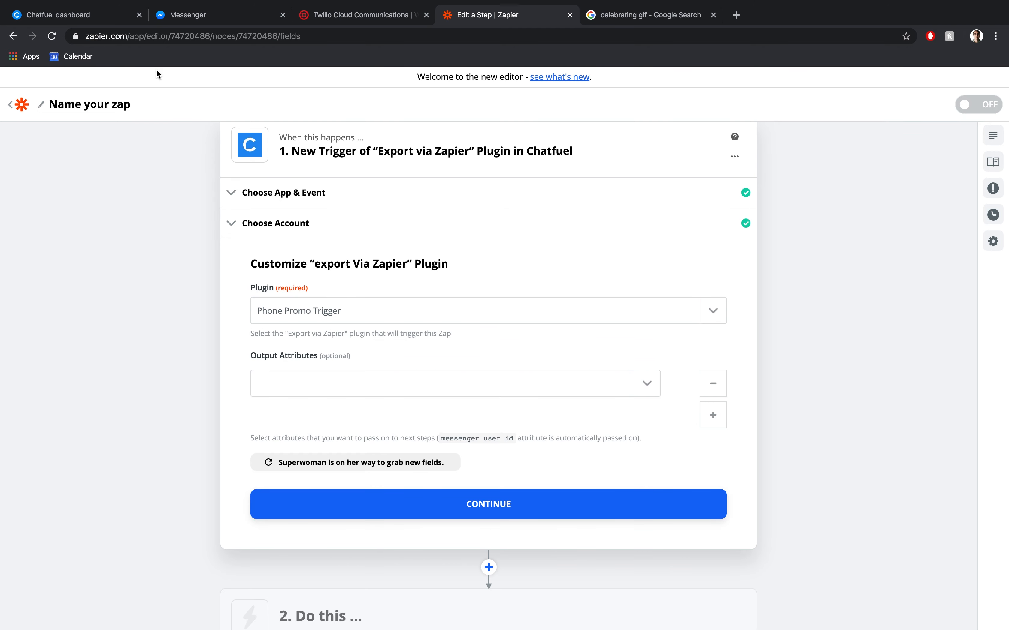
pyautogui.click(109, 16)
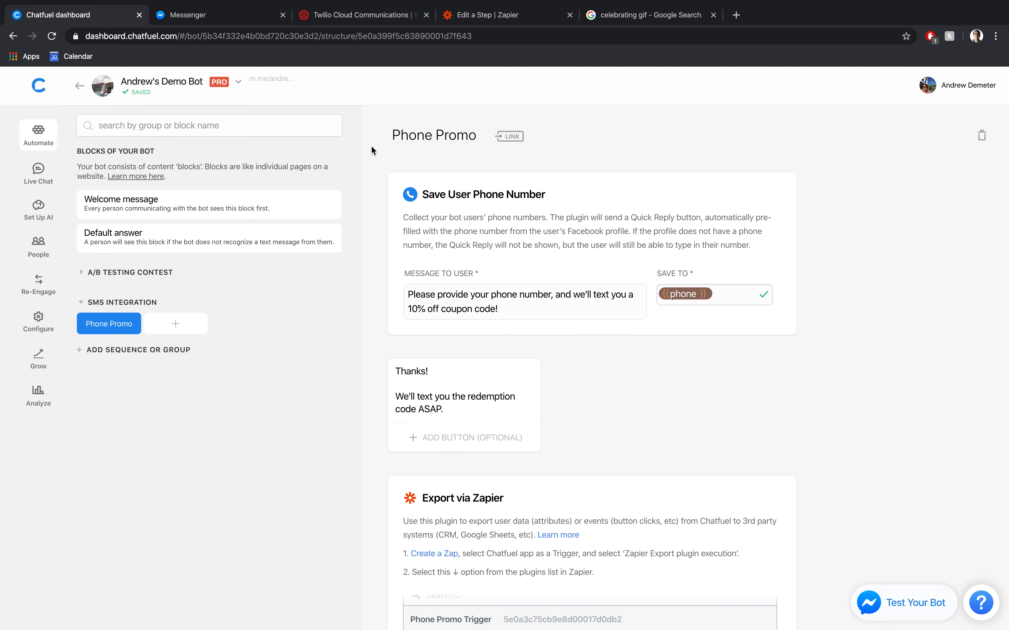
pyautogui.scroll(-5, 529, 178)
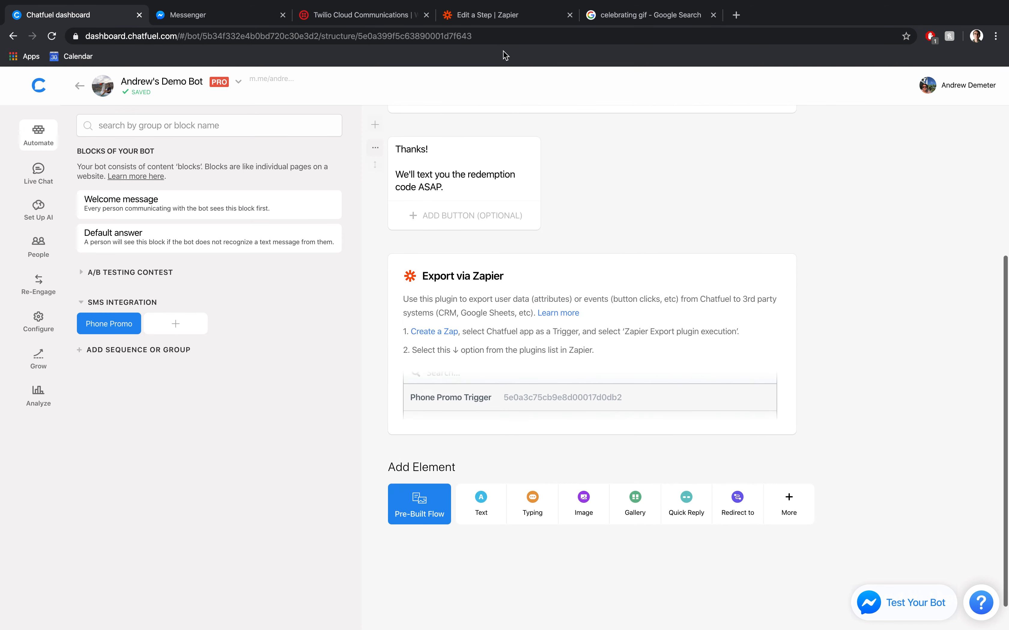
pyautogui.click(518, 19)
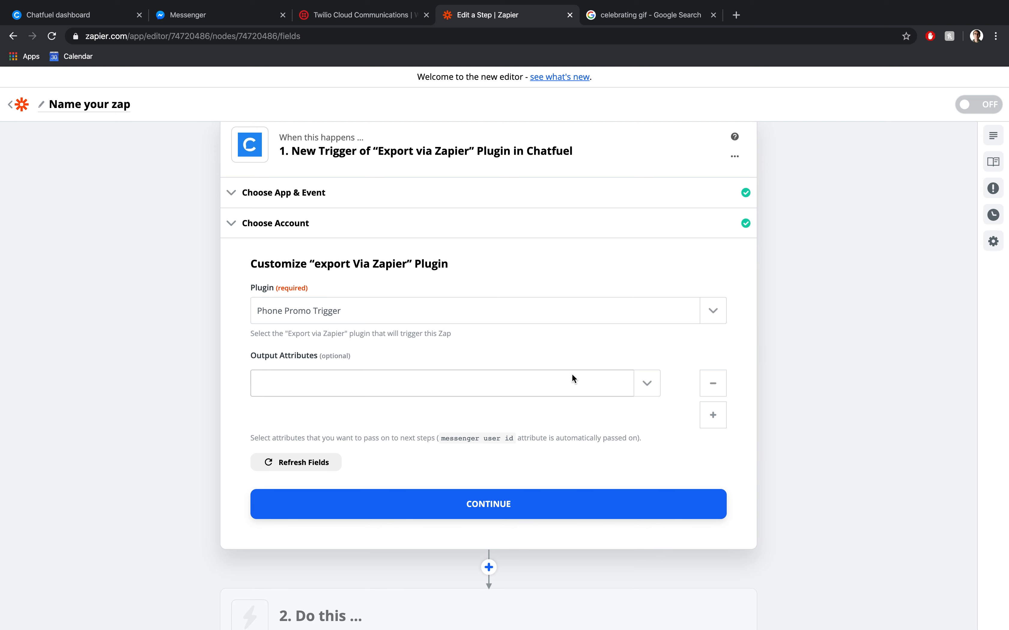
# Step: Find the "phone" attribute and set it as the trigger's first output attribute
pyautogui.click(636, 384)
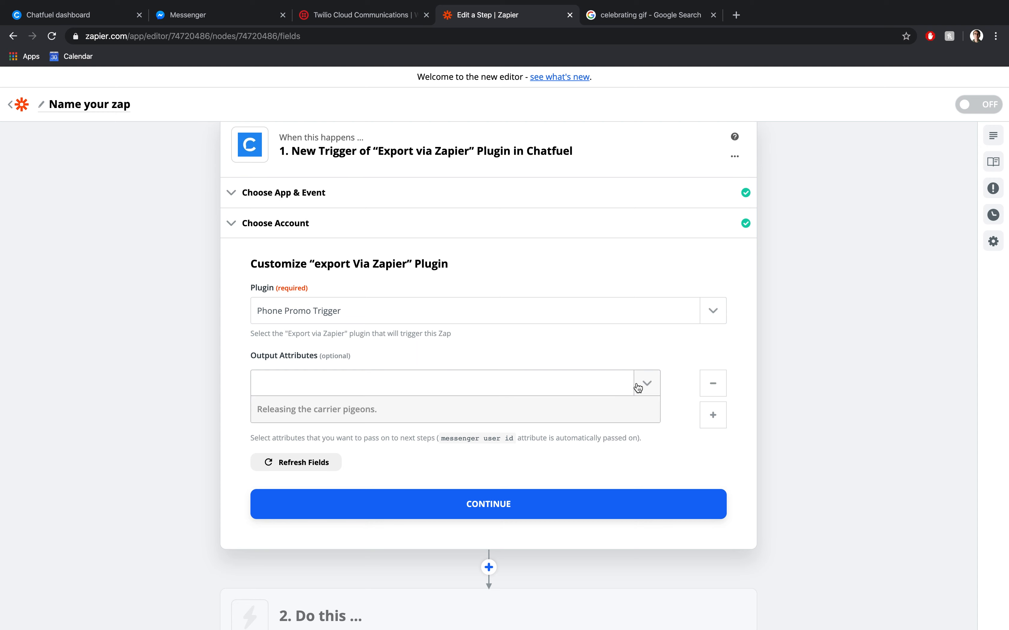
pyautogui.click(588, 377)
pyautogui.click(585, 378)
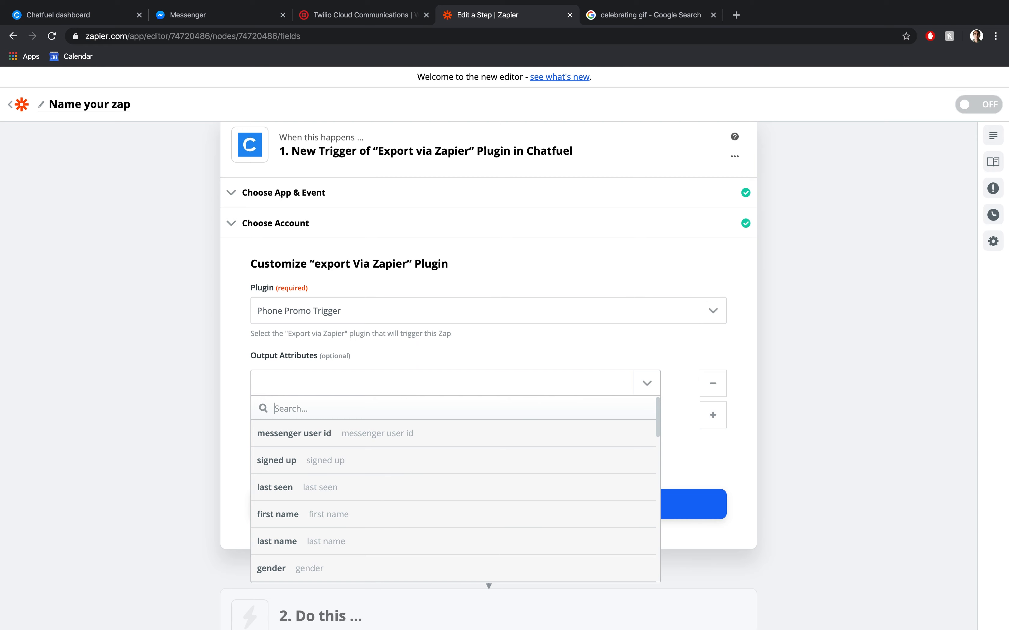
pyautogui.write('phone')
pyautogui.click(470, 430)
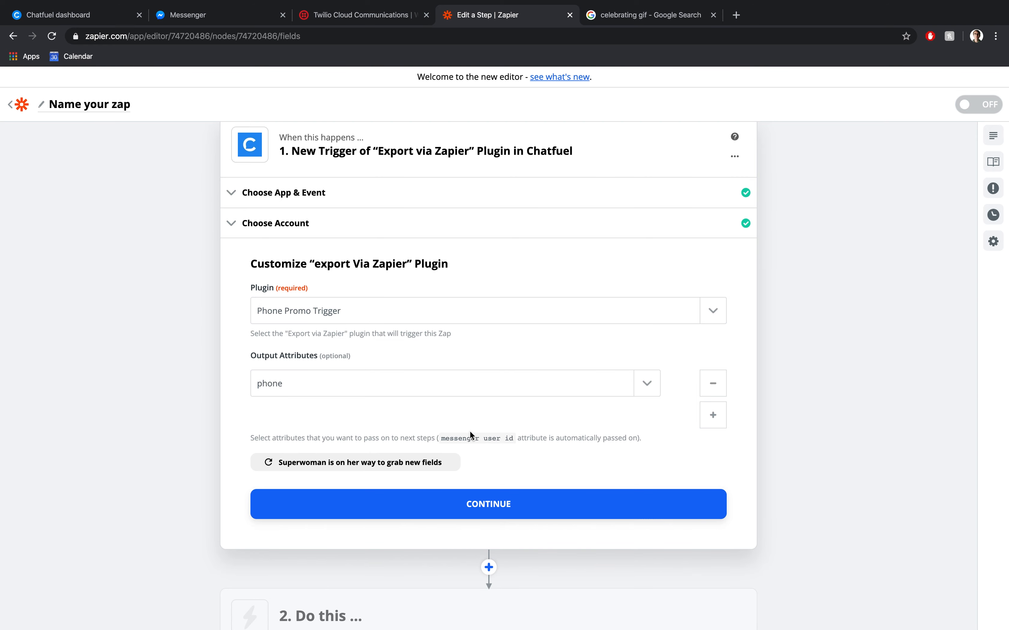
# Step: Add "first name" as a second output attribute of the trigger and continue to its data test
pyautogui.click(724, 420)
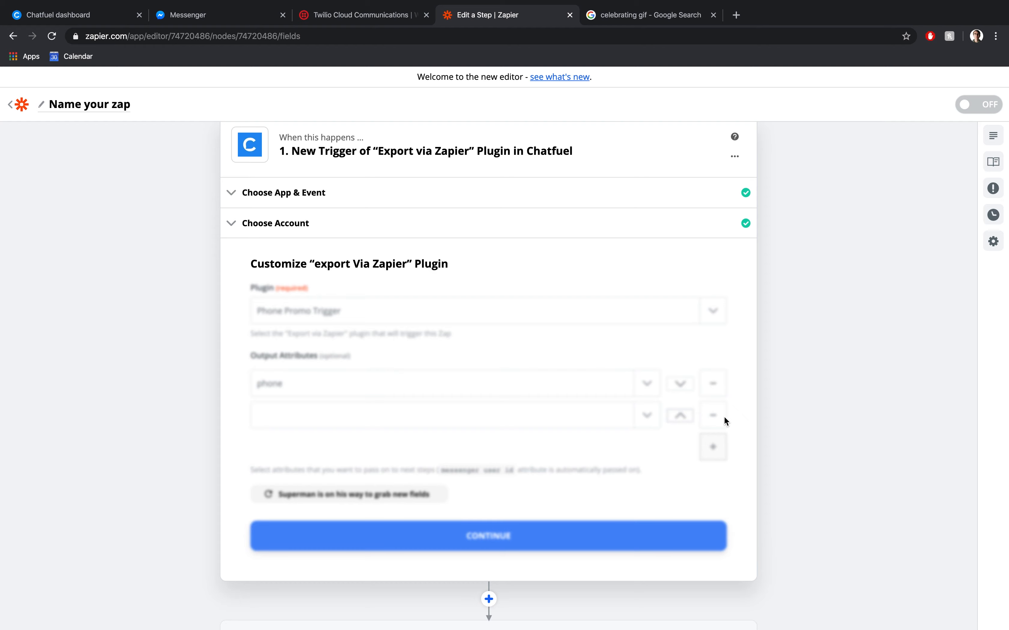
pyautogui.click(643, 416)
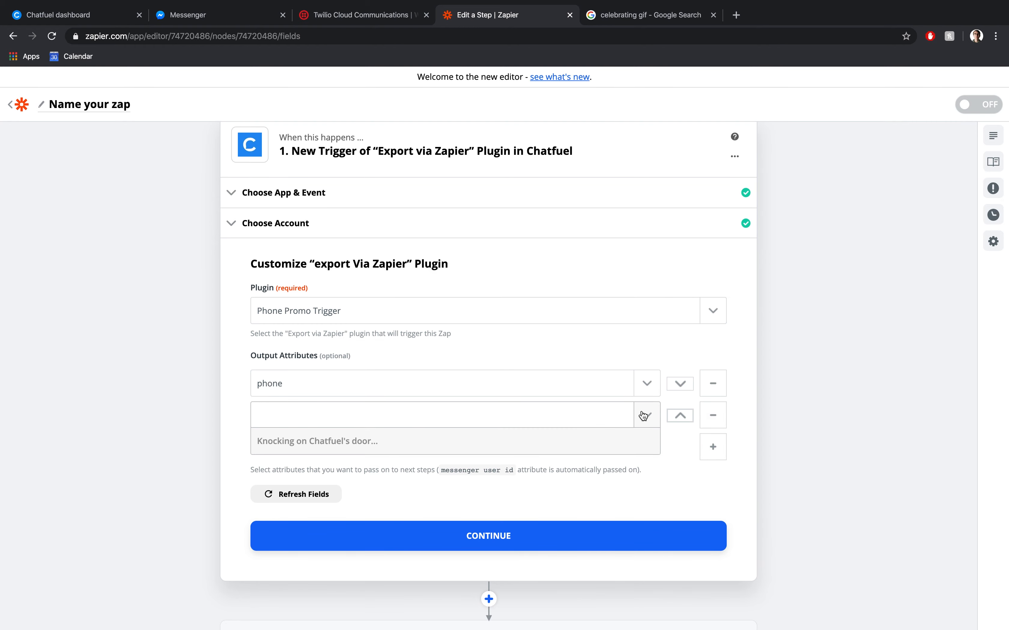
pyautogui.write('first')
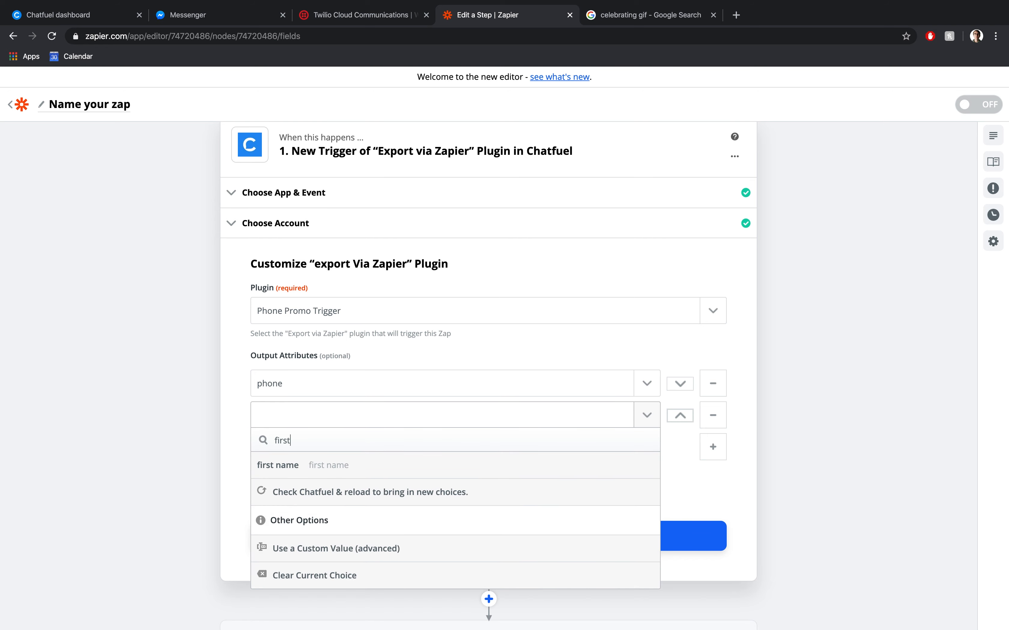
pyautogui.click(561, 465)
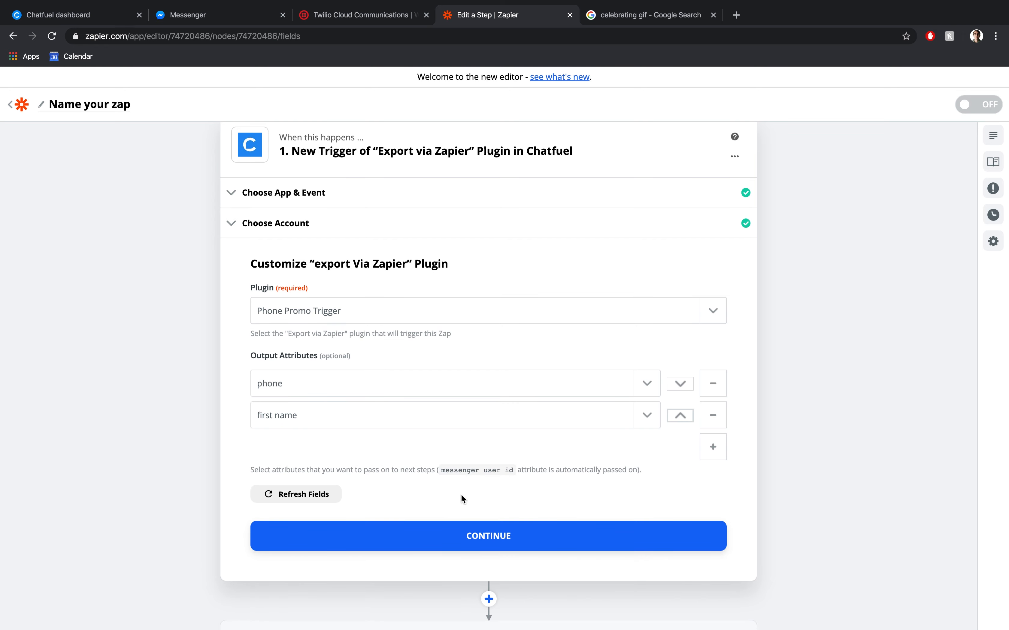
pyautogui.click(442, 546)
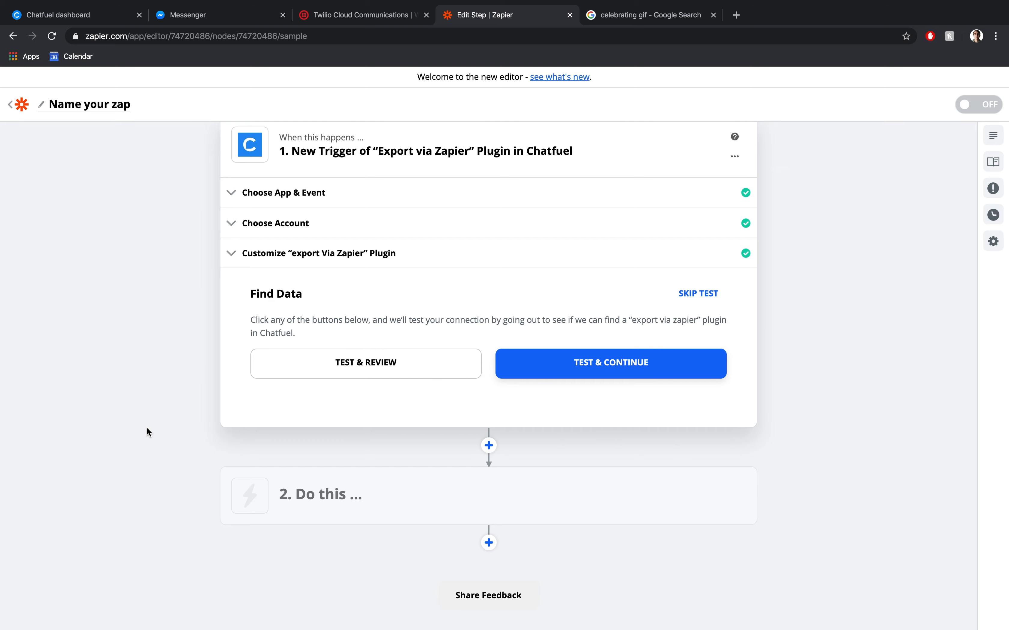
# Step: Switch to Chatfuel, enable the Phone Promo block's link, and copy its URL
pyautogui.click(88, 20)
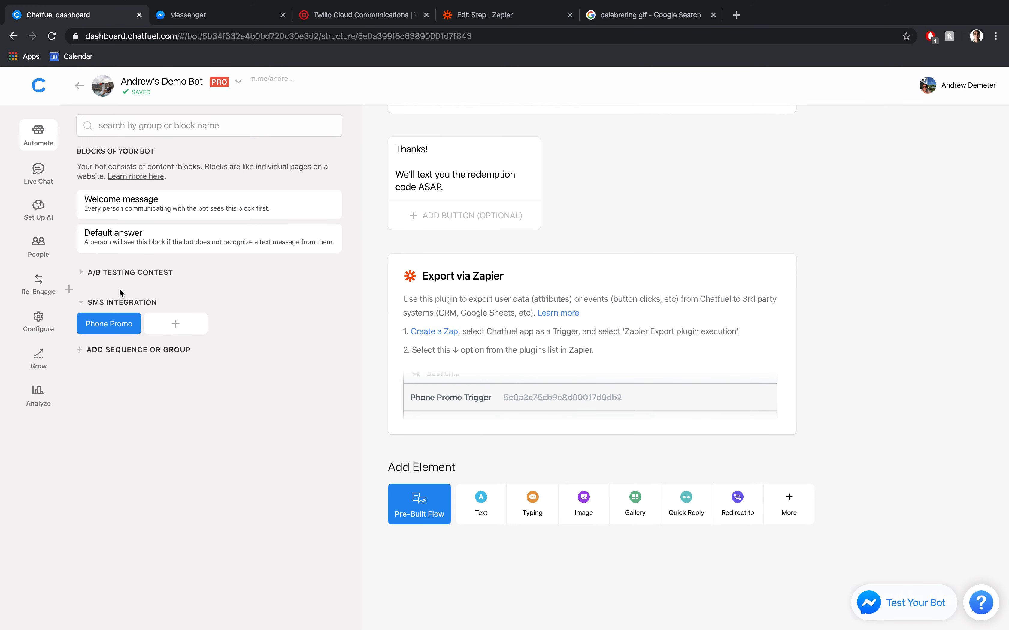
pyautogui.scroll(5, 485, 229)
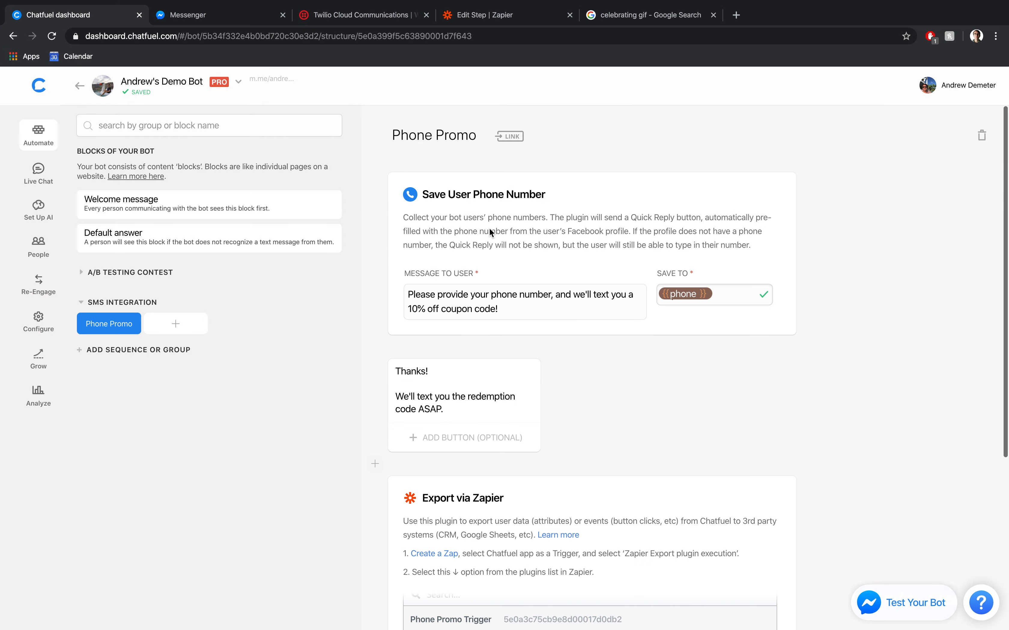
pyautogui.click(516, 134)
pyautogui.click(418, 322)
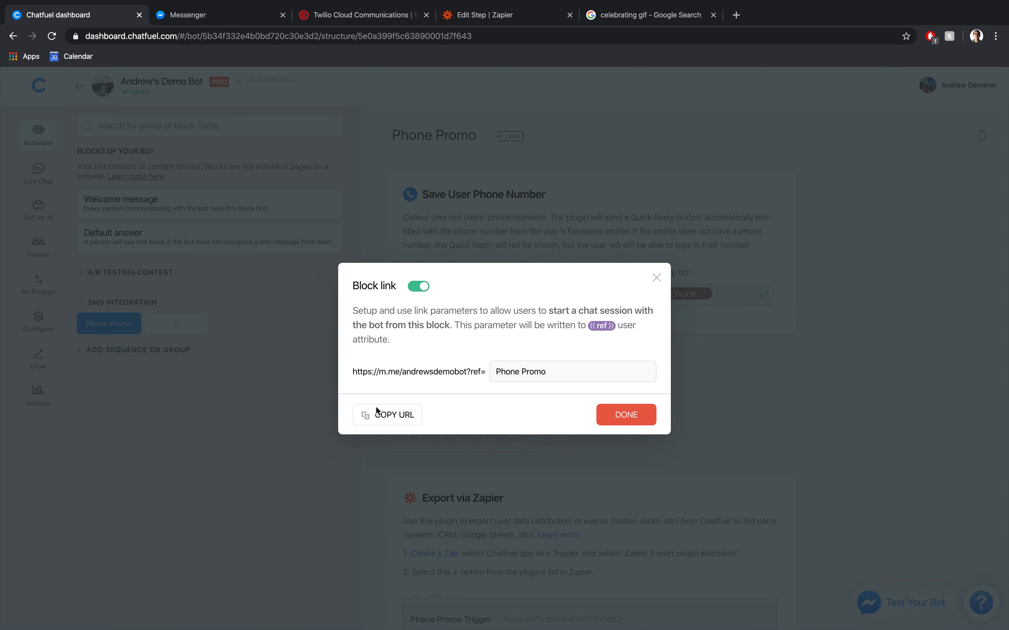
pyautogui.click(388, 417)
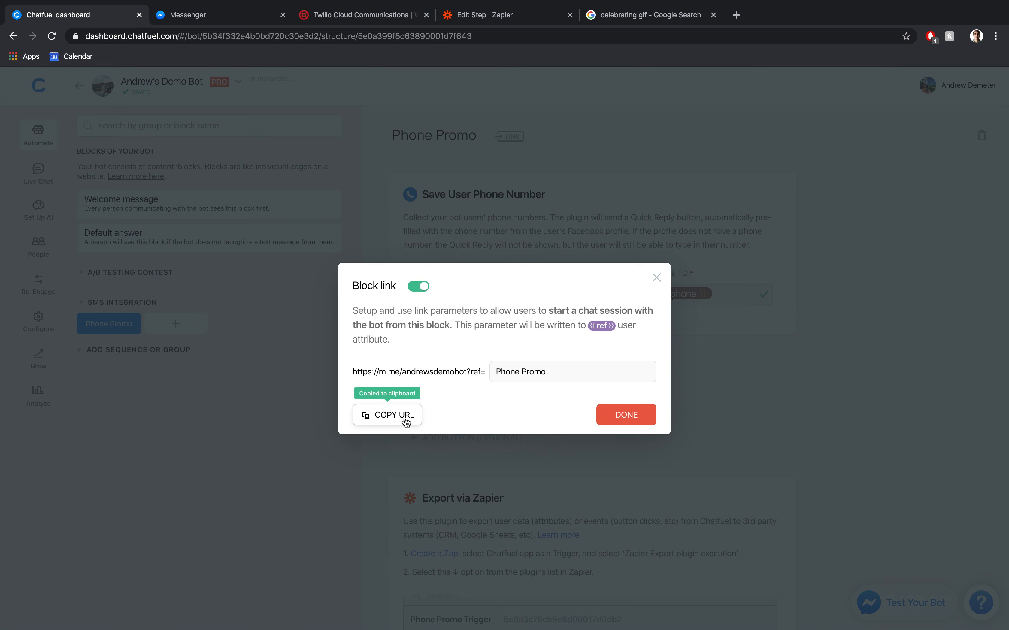
pyautogui.click(614, 417)
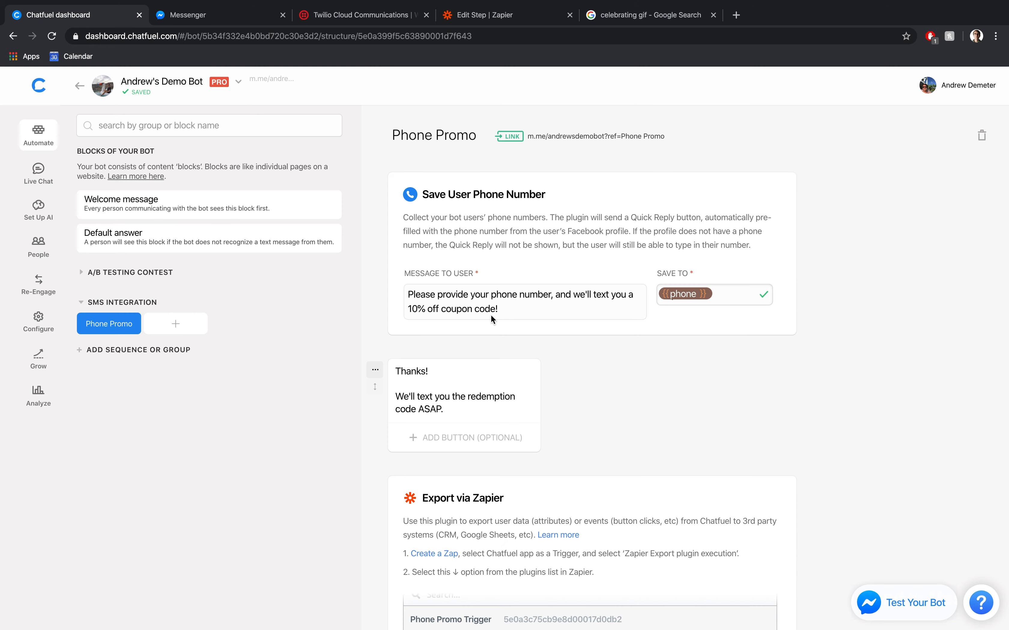
# Step: Switch to Messenger, open the copied block link there, and start the conversation with the demo bot
pyautogui.click(200, 17)
pyautogui.click(200, 38)
pyautogui.press('super+v')
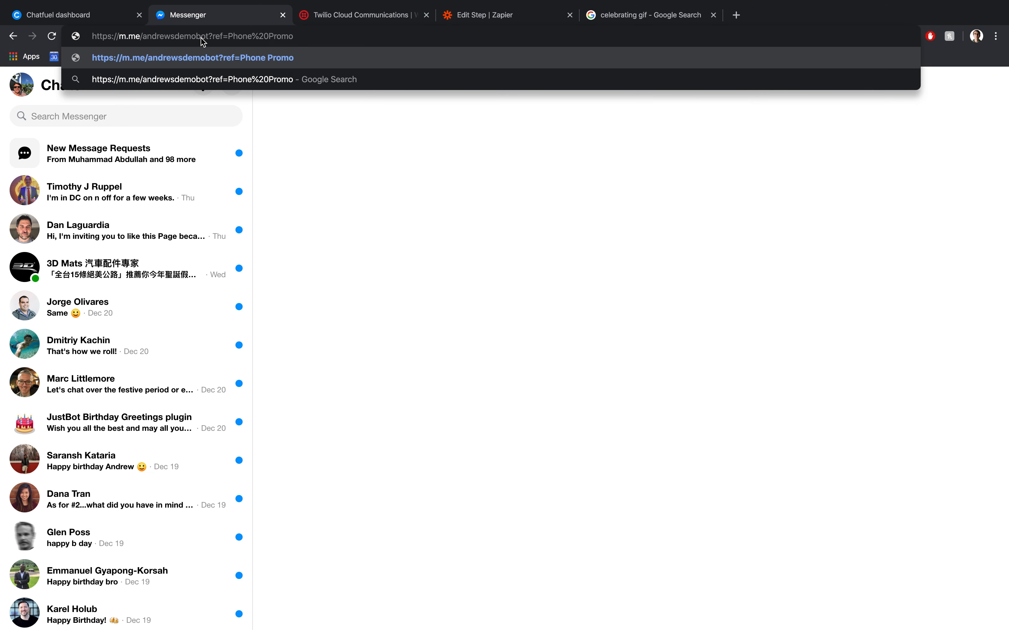
pyautogui.press('Return')
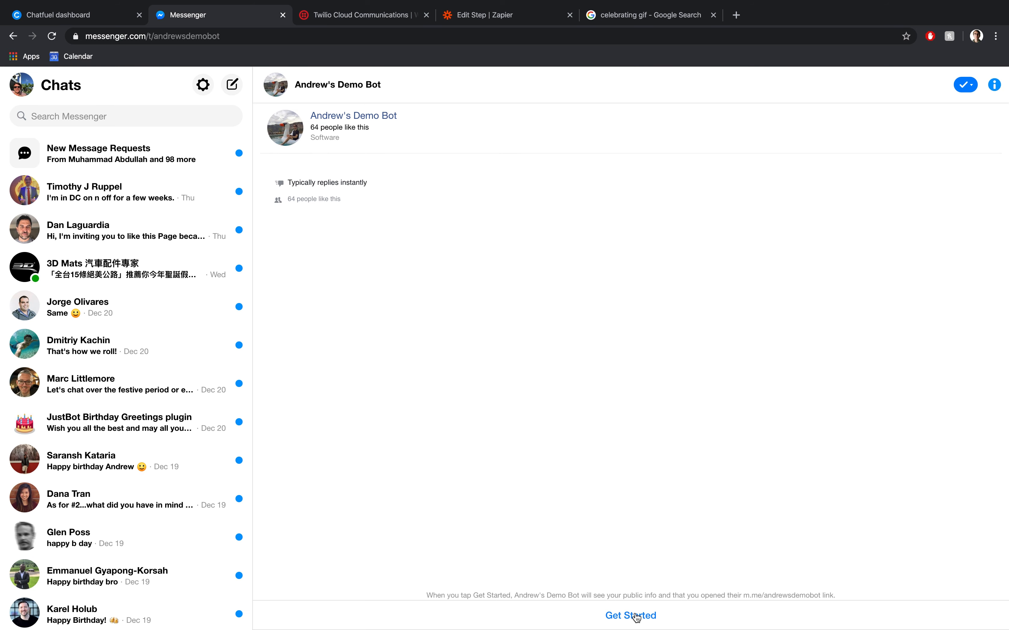
pyautogui.click(641, 615)
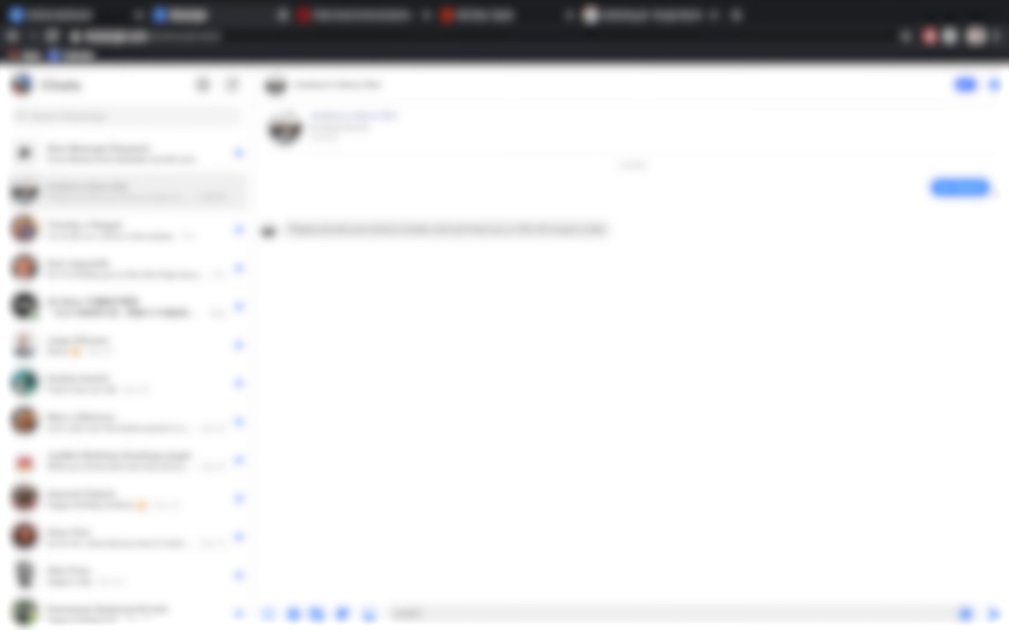
# Step: Switch to Zapier, test the Chatfuel trigger, and set the zap's action to Twilio with the event Send SMS
pyautogui.click(537, 25)
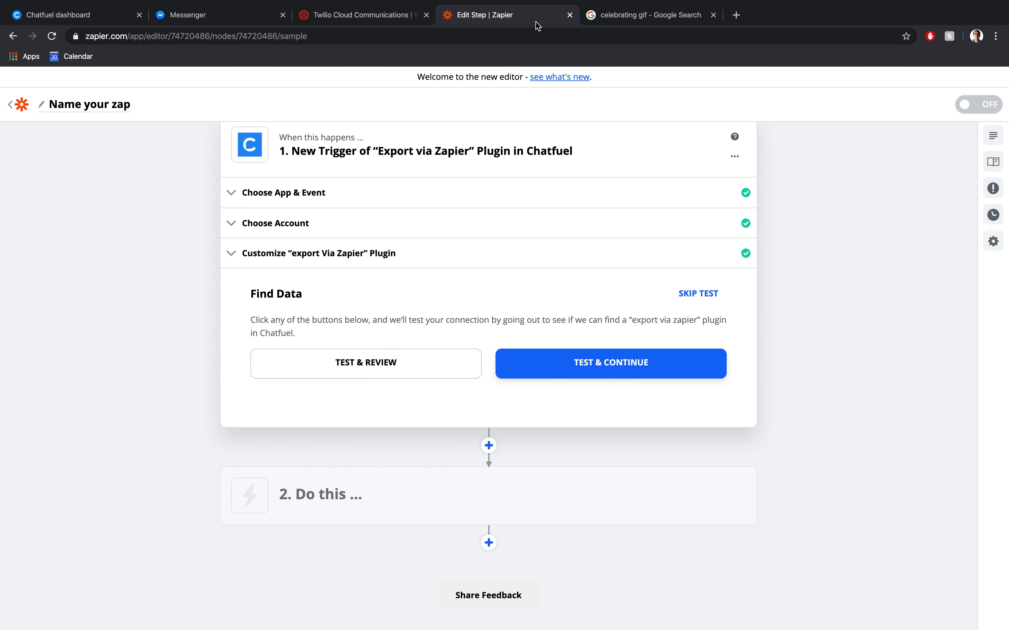
pyautogui.click(670, 365)
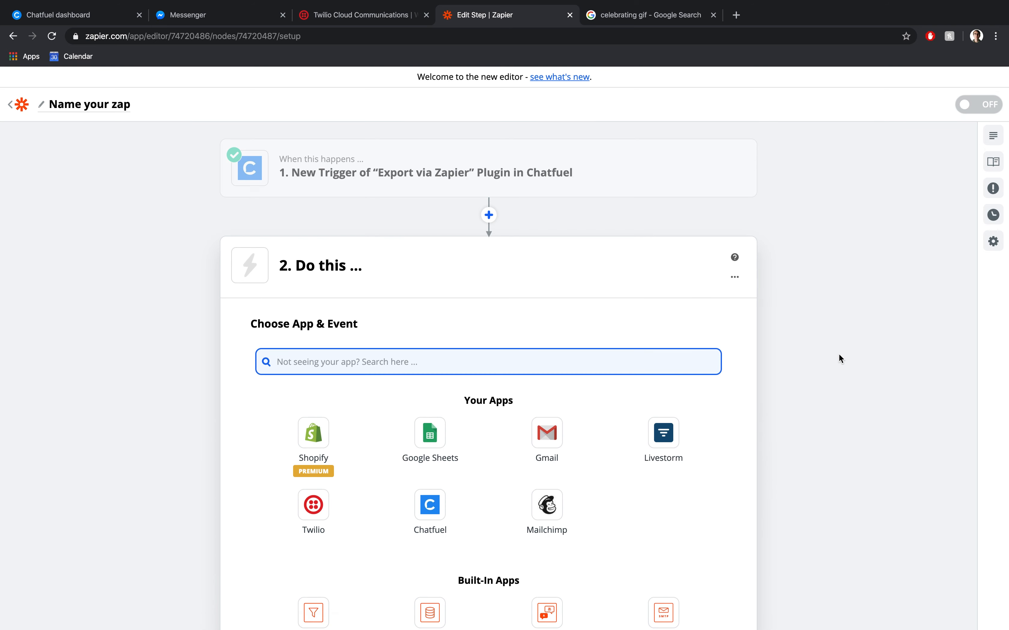
pyautogui.scroll(-5, 839, 353)
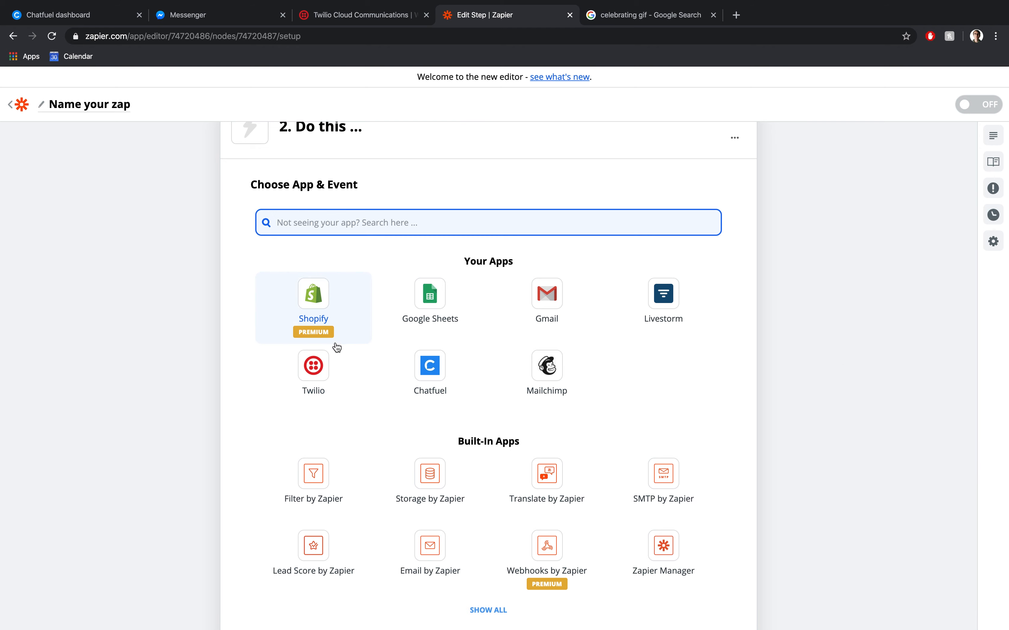
pyautogui.click(354, 388)
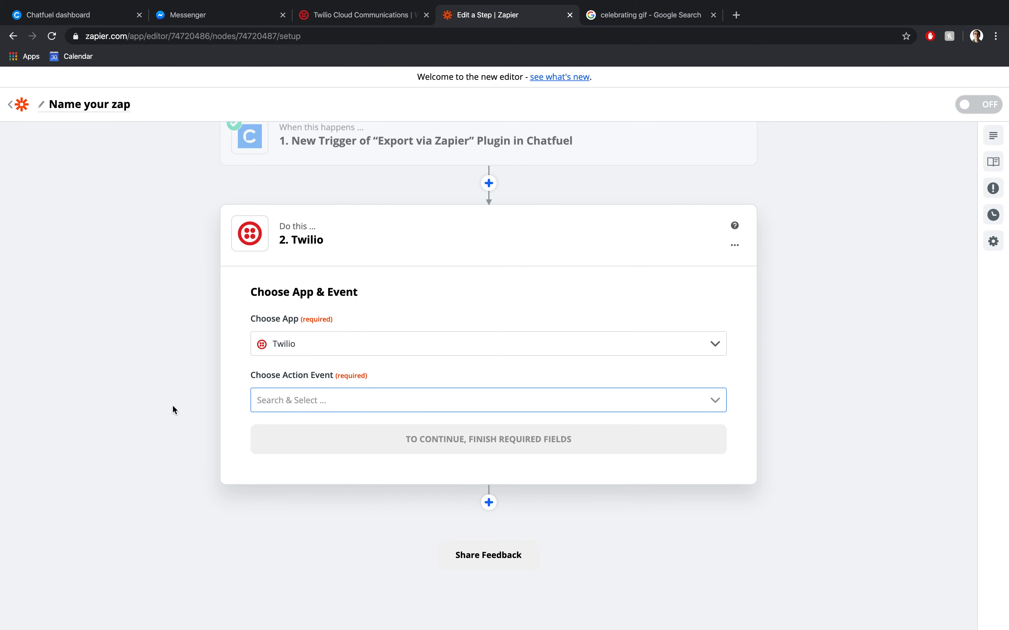
pyautogui.click(311, 408)
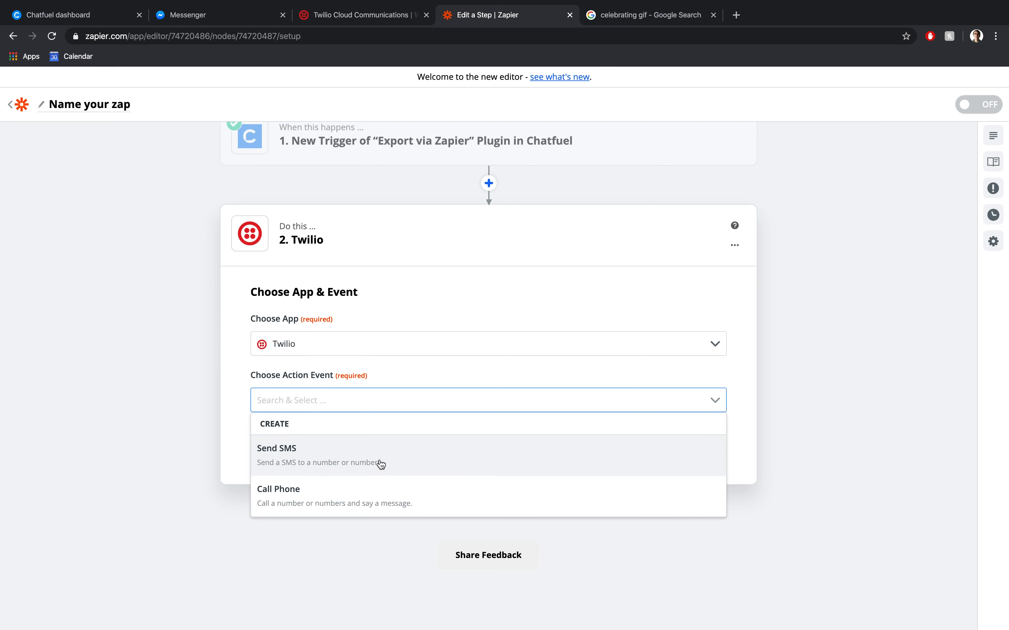
pyautogui.click(437, 459)
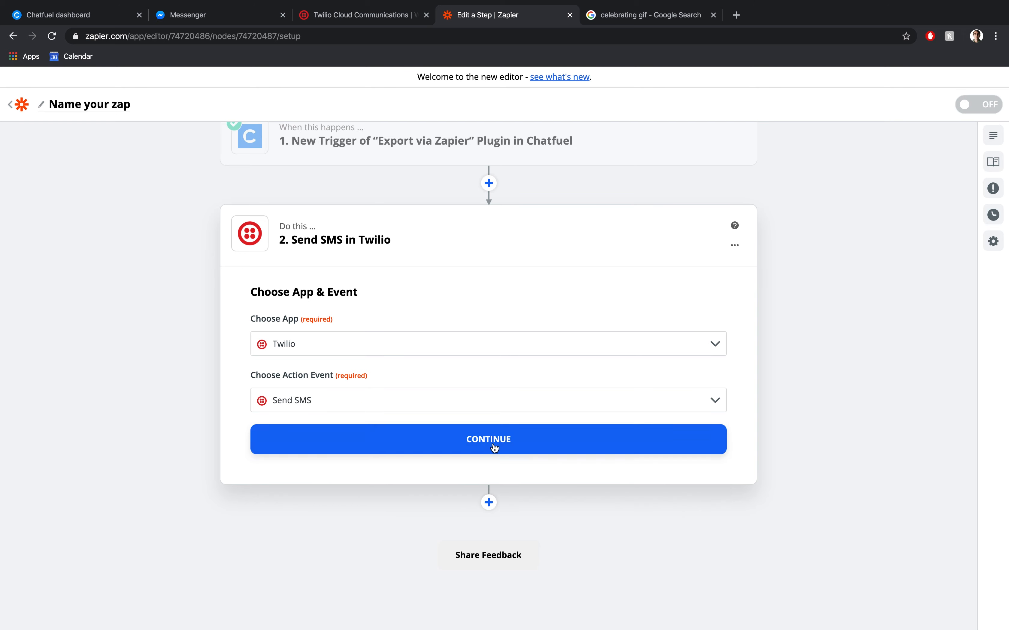
pyautogui.click(496, 439)
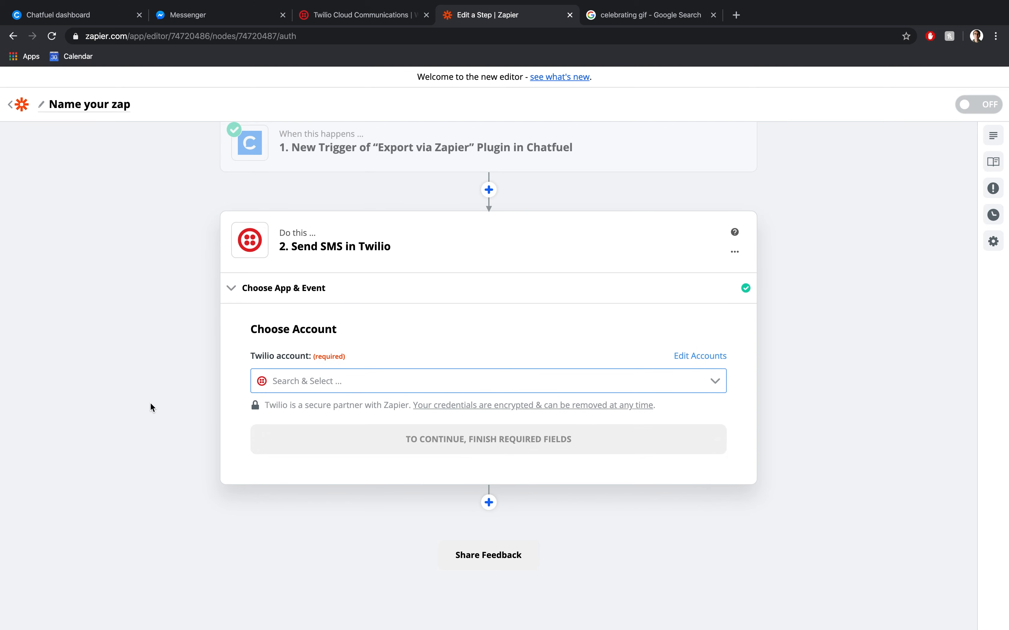
# Step: Choose the existing Twilio account used in 3 Zaps for the action and continue to the SMS customization
pyautogui.click(360, 383)
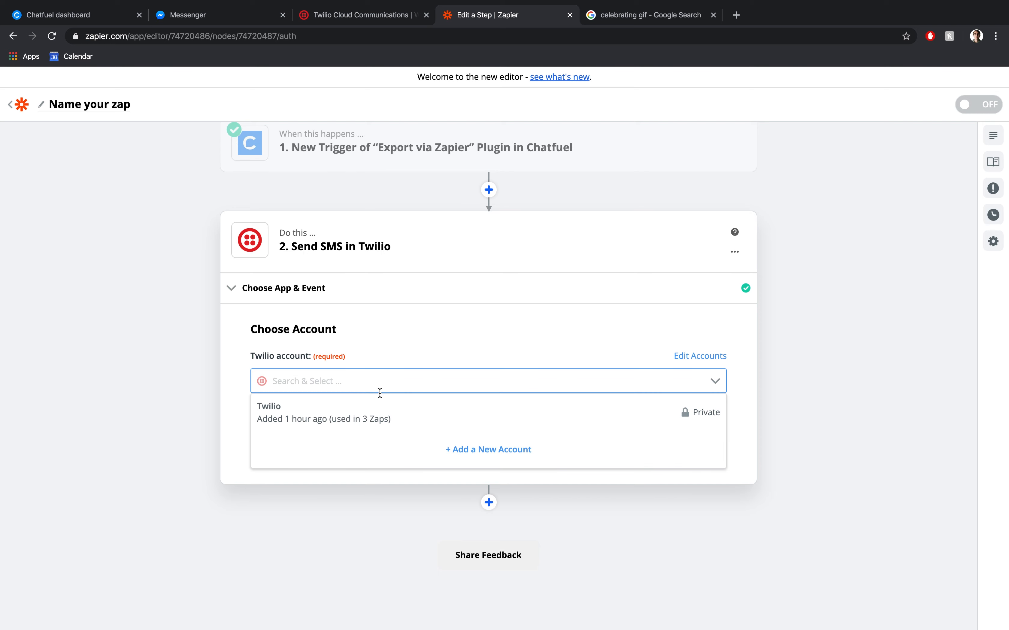
pyautogui.click(445, 419)
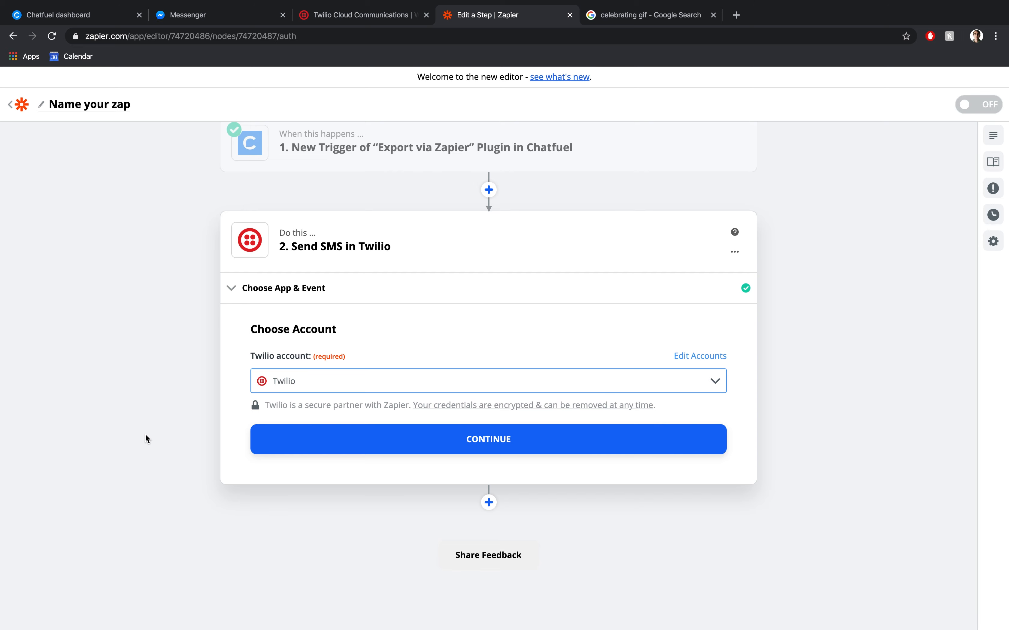
pyautogui.click(280, 445)
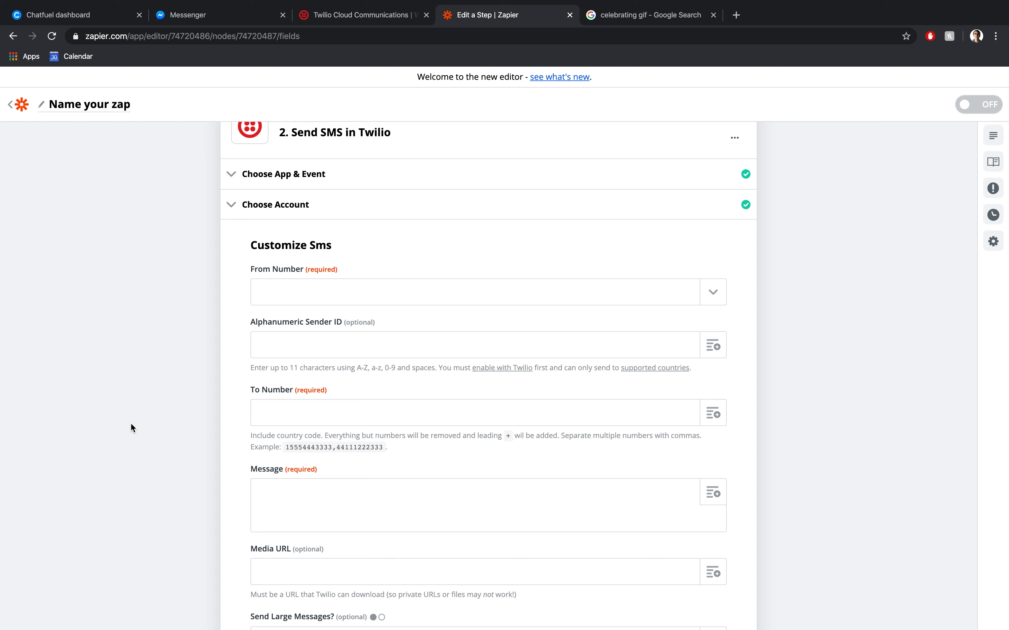
# Step: Set the SMS From Number to the phone number available in the Twilio account
pyautogui.scroll(-2, 131, 422)
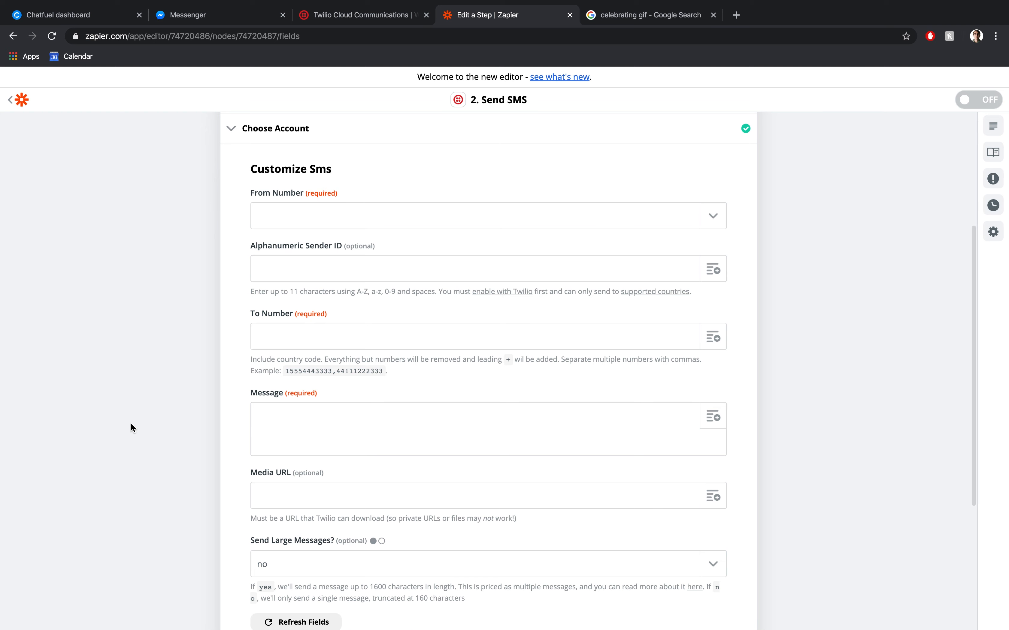
pyautogui.click(712, 227)
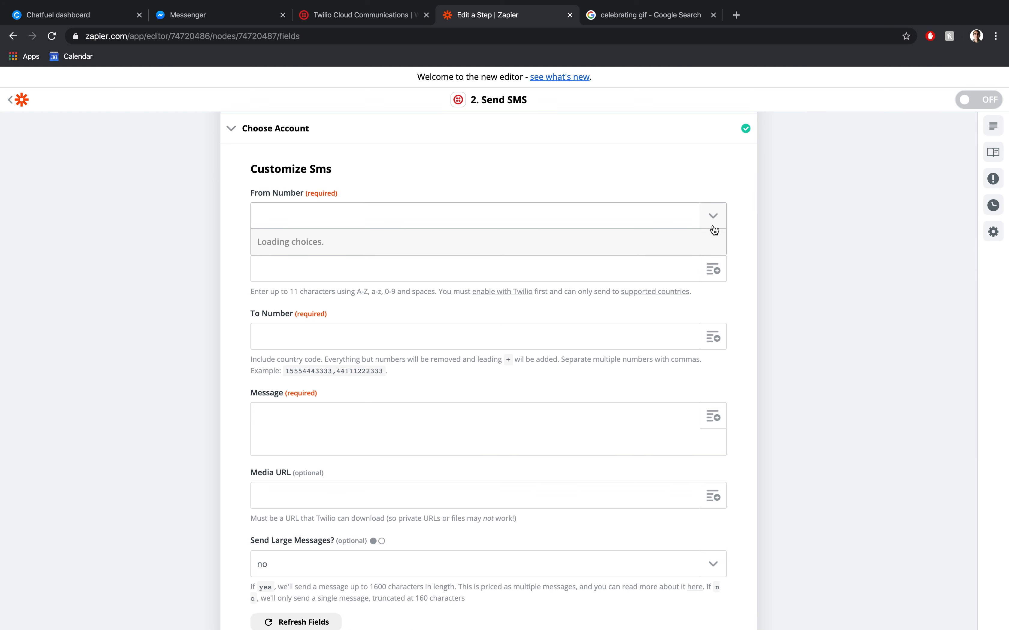
pyautogui.click(608, 266)
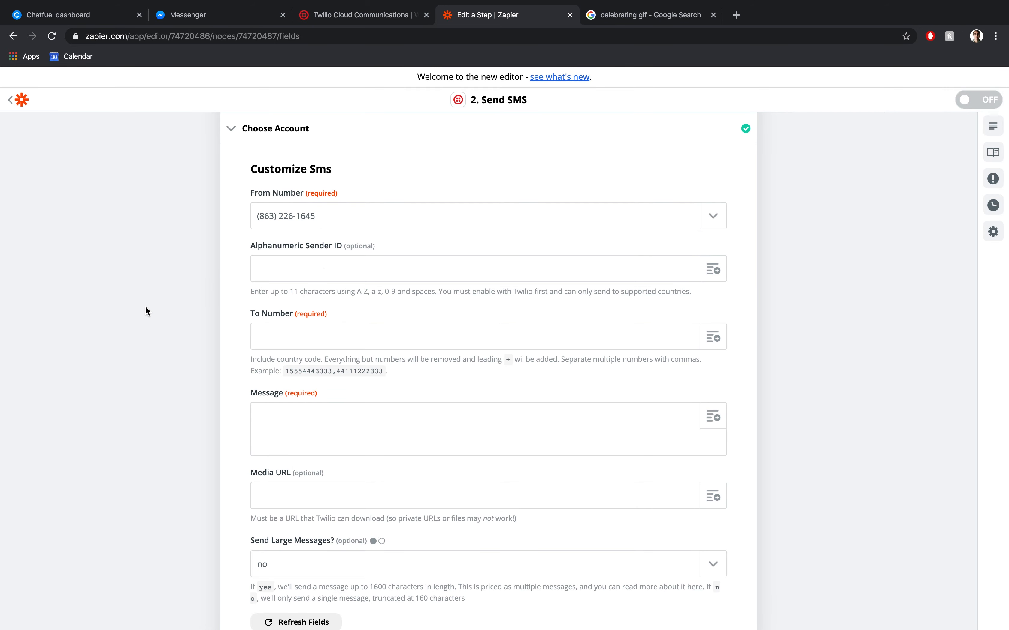
# Step: Set the SMS To Number to the trigger's Phone field, preceded by the country code 1
pyautogui.scroll(-2, 146, 307)
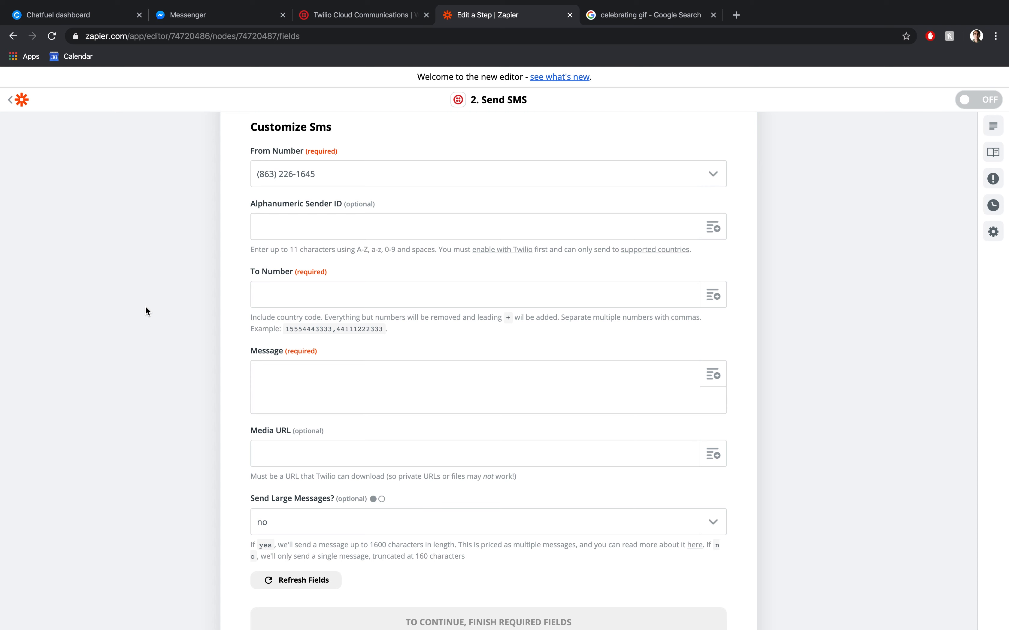
pyautogui.click(712, 295)
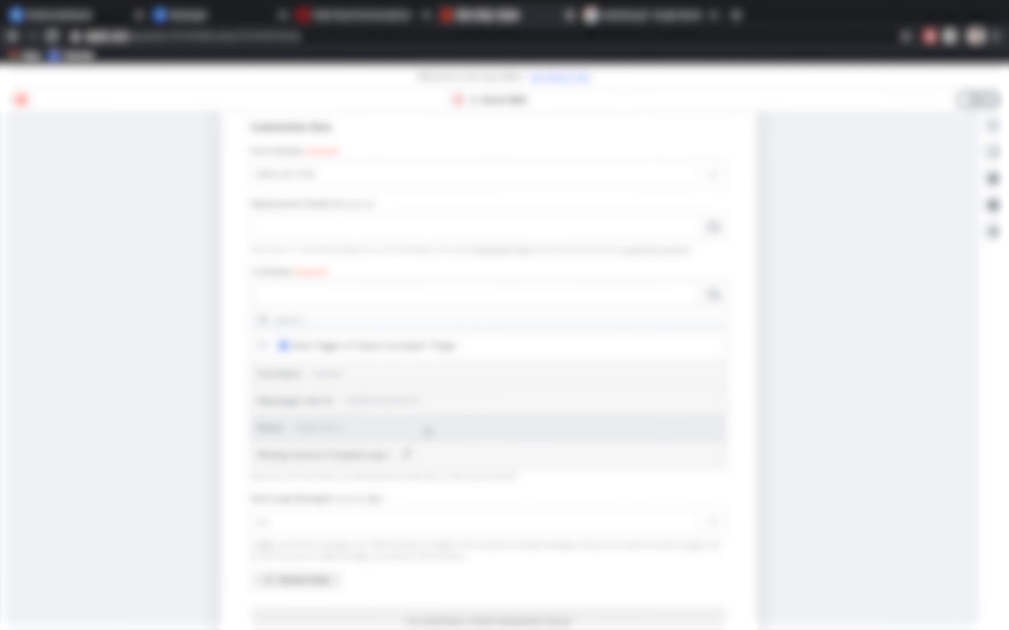
pyautogui.click(427, 430)
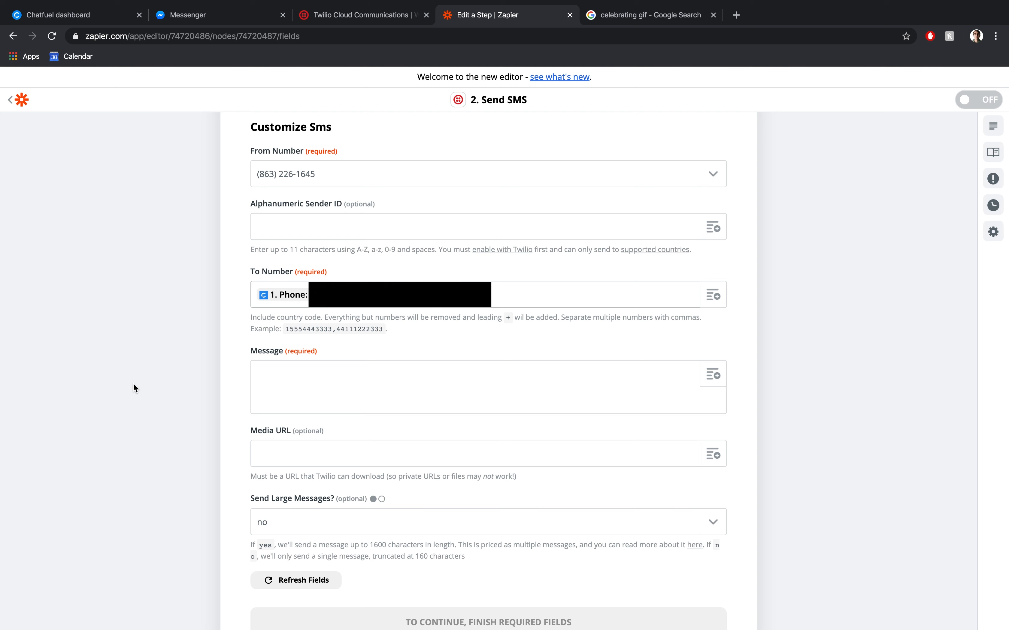
pyautogui.click(254, 295)
pyautogui.write('1')
pyautogui.click(140, 382)
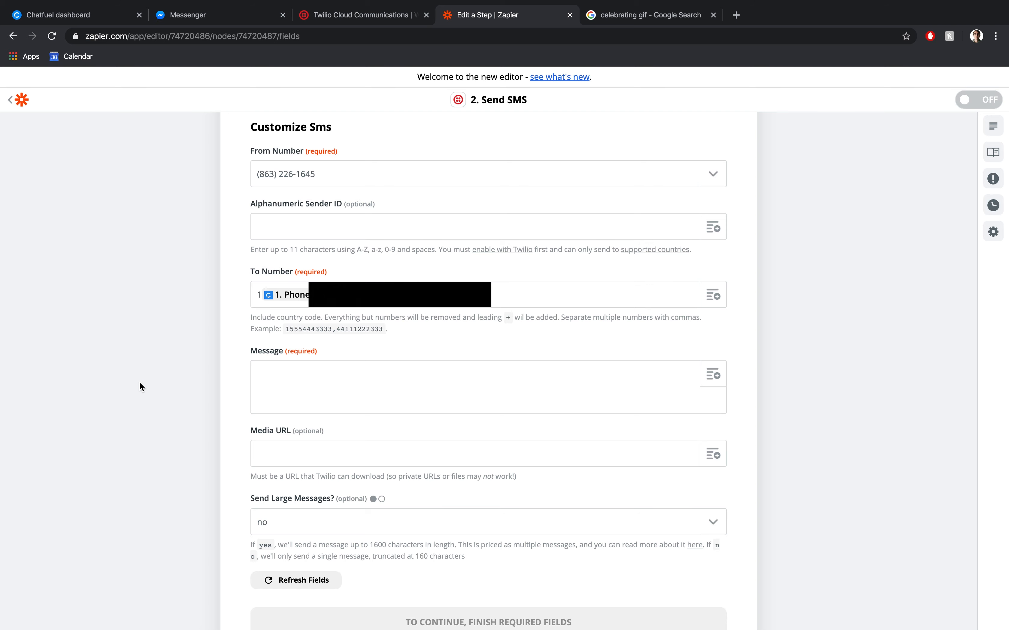
# Step: Write the SMS message "Hi", the trigger's First Name field, and "! Congrats. Your coupon code is: COURSE-10"
pyautogui.scroll(-4, 140, 381)
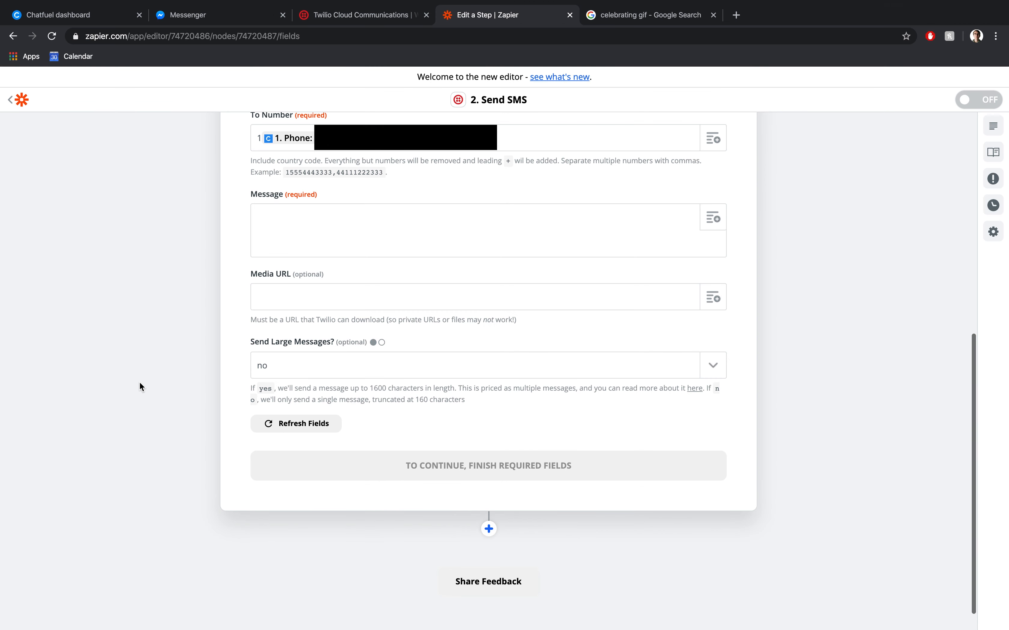
pyautogui.click(280, 244)
pyautogui.write('Hi')
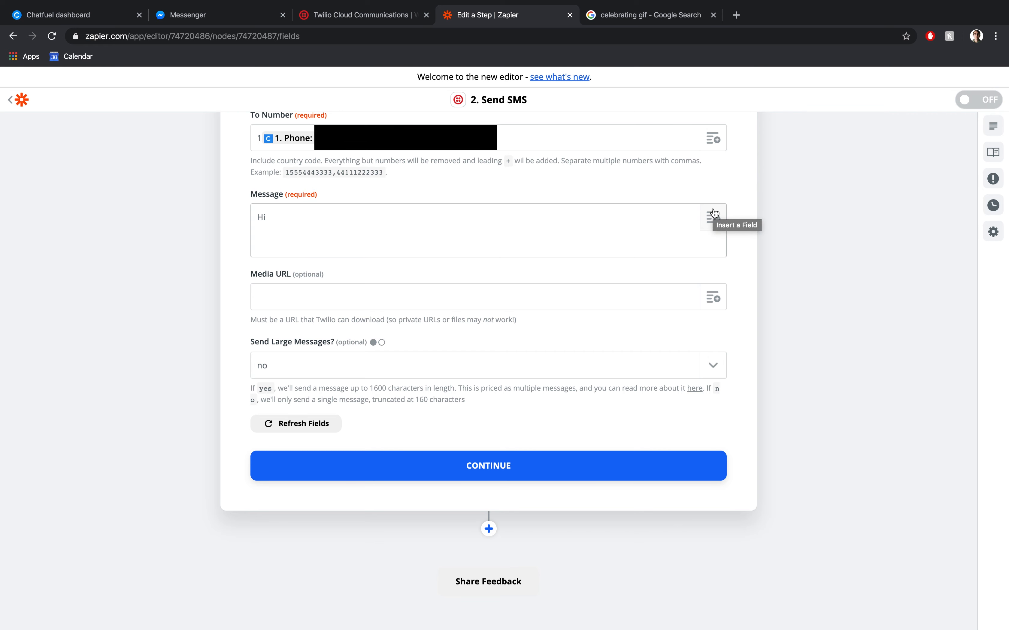
pyautogui.click(714, 221)
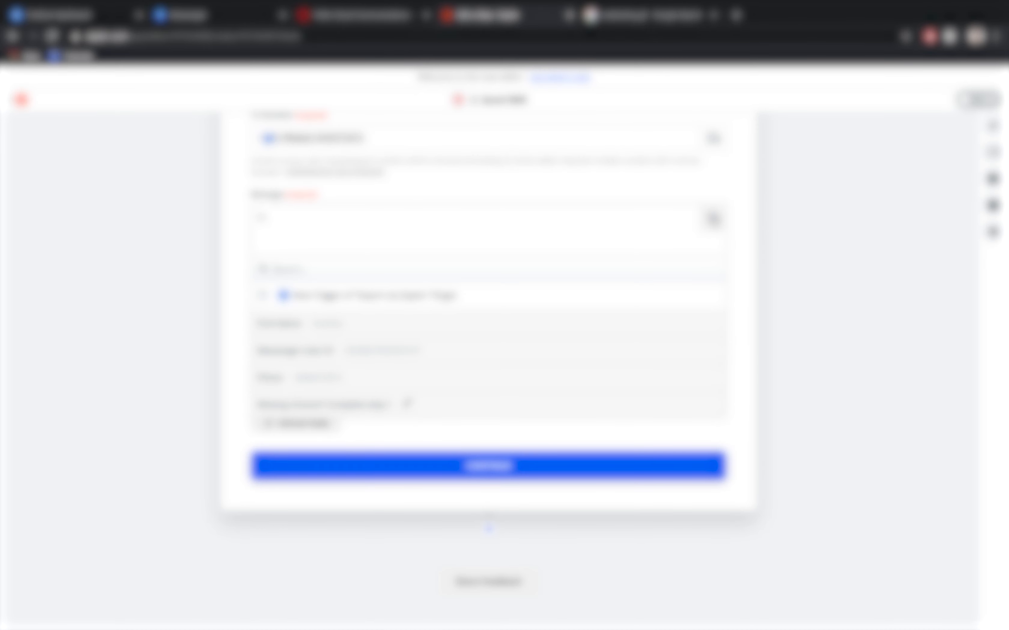
pyautogui.click(376, 321)
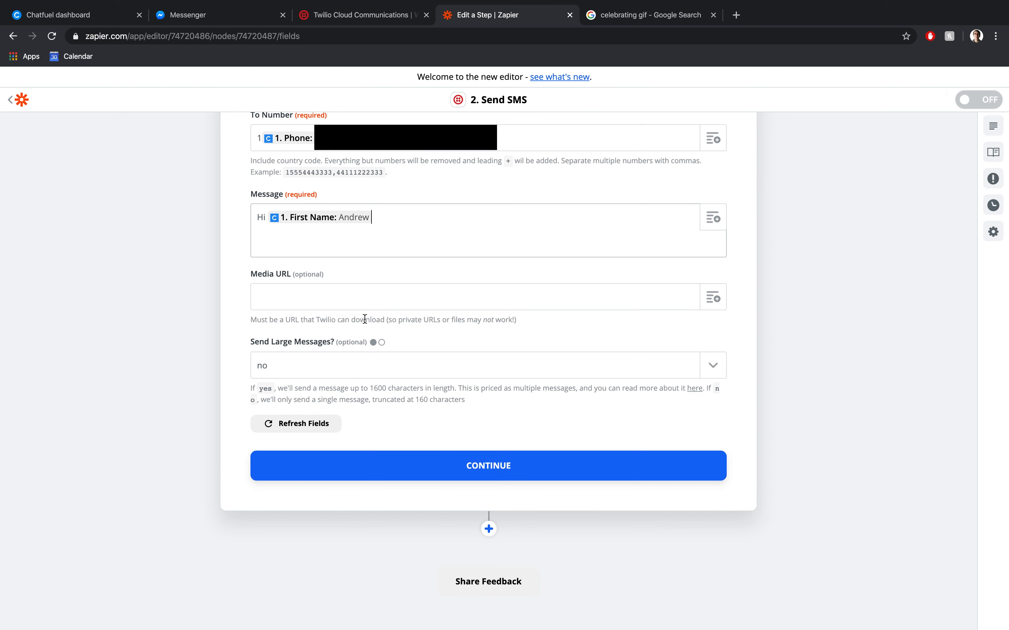
pyautogui.write('! Congrats. Your coupon code is: COURSE-10')
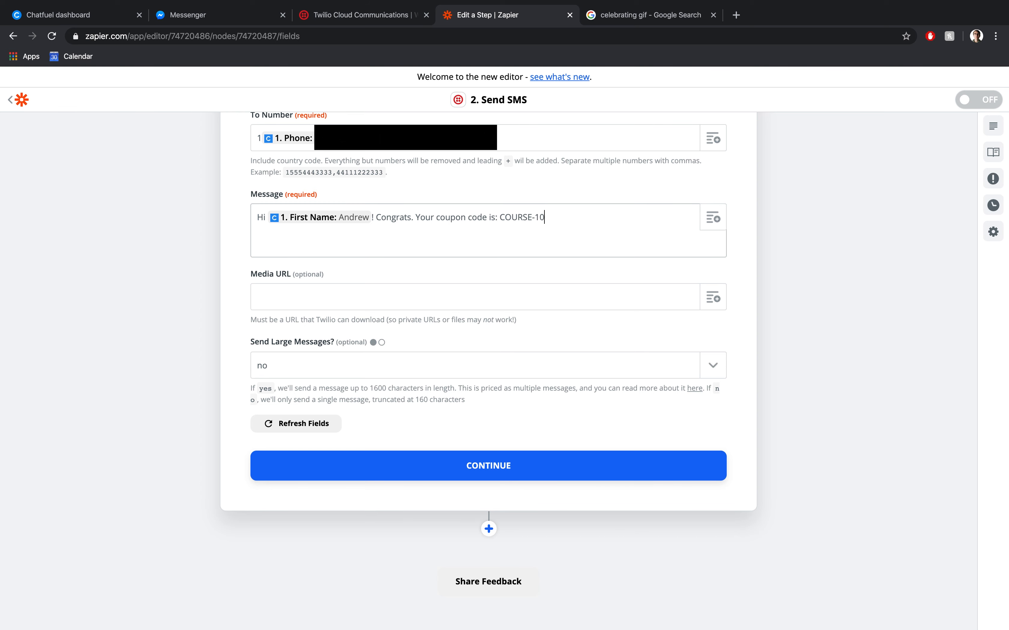
# Step: End the SMS message with a period and set its Media URL to the image address of the selected Steve Harvey celebration GIF from Google Images
pyautogui.write('.')
pyautogui.click(861, 263)
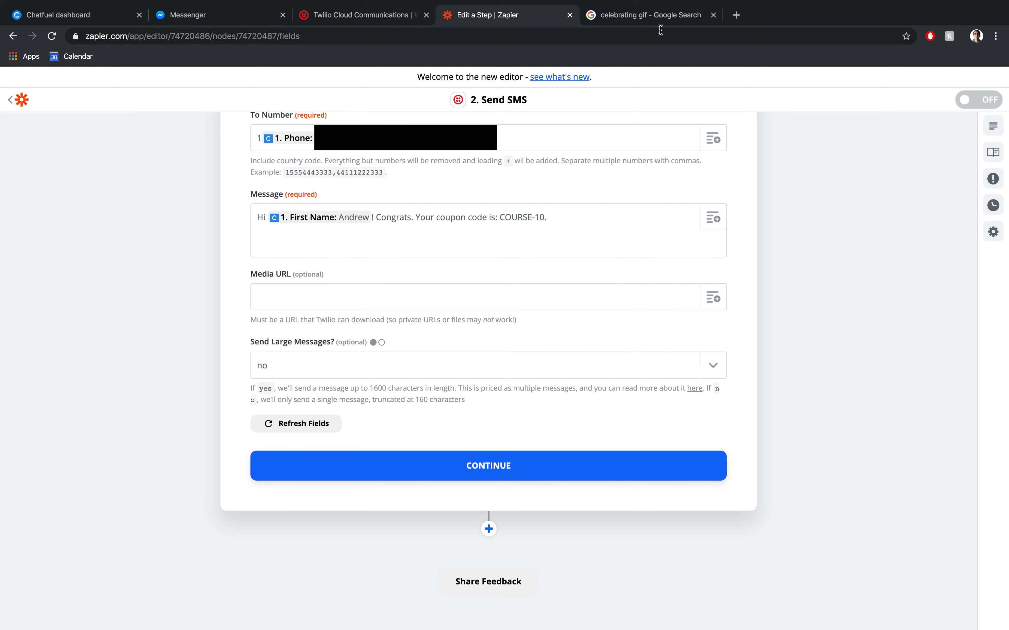
pyautogui.click(681, 20)
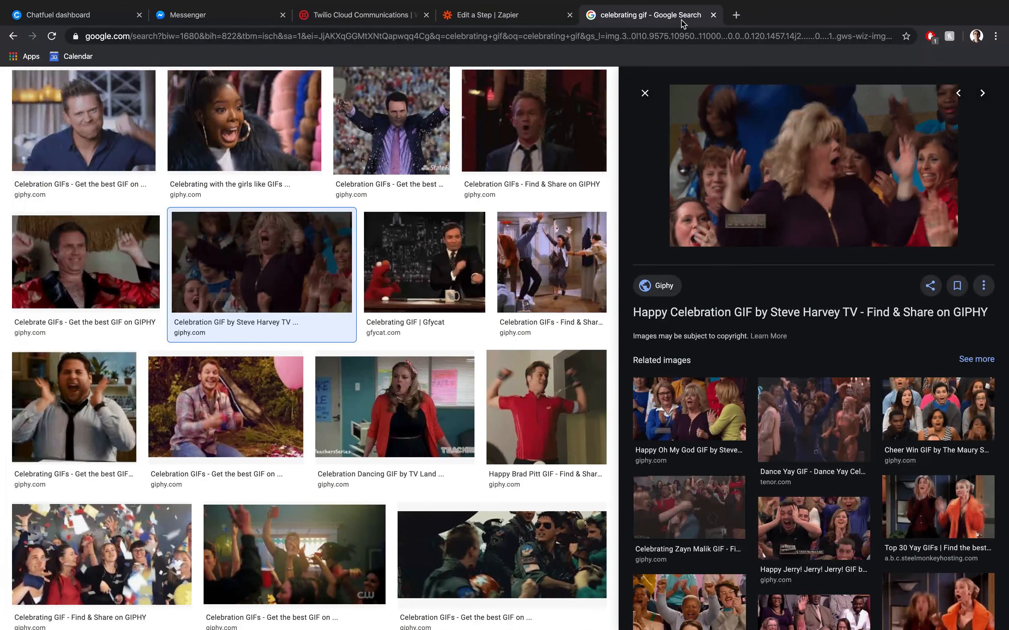
pyautogui.rightClick(801, 155)
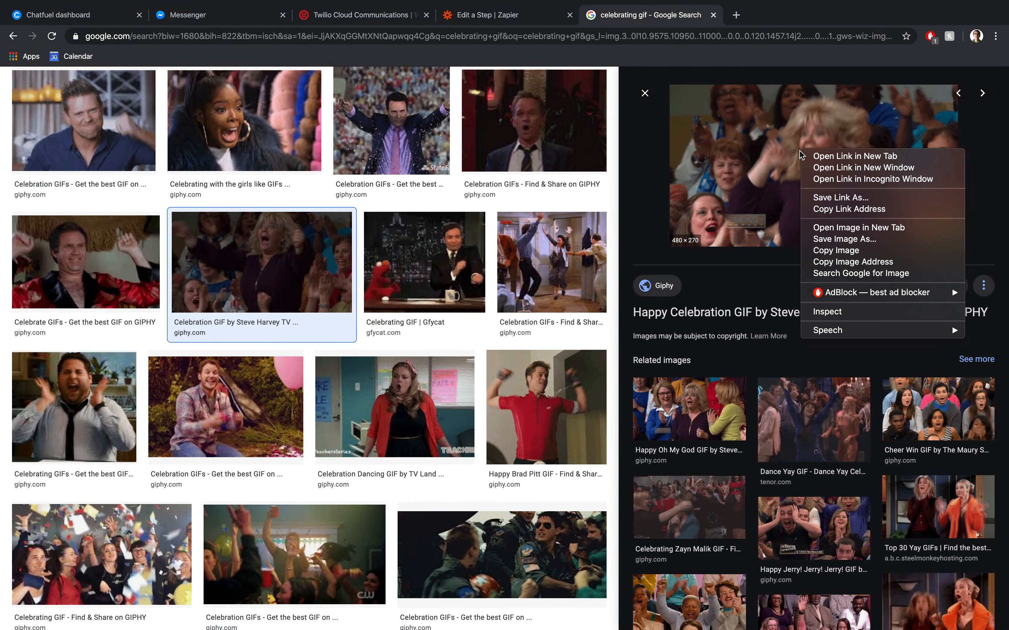
pyautogui.click(850, 260)
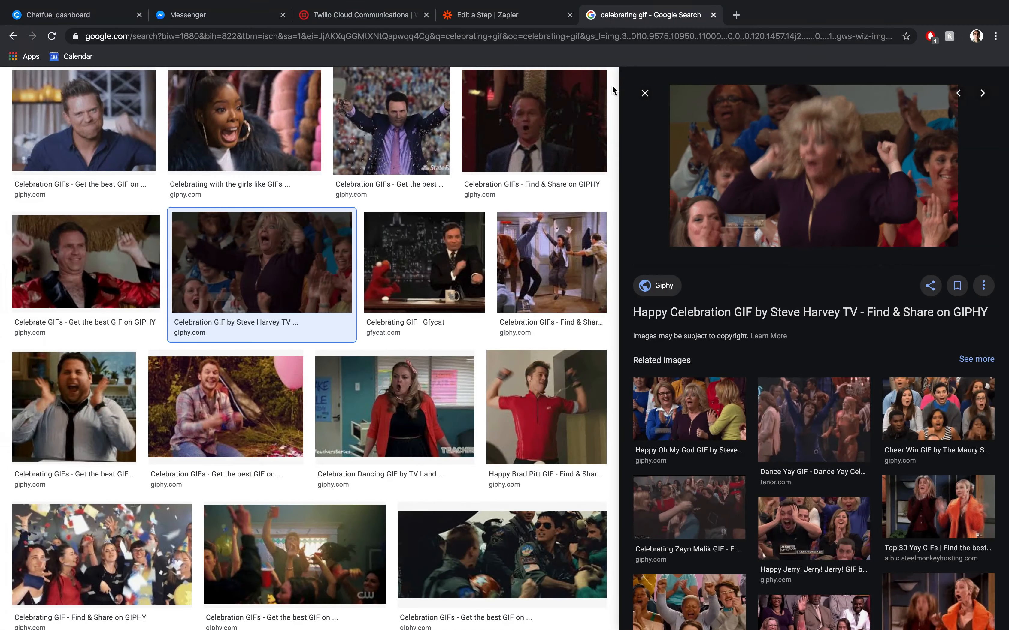
pyautogui.click(500, 15)
pyautogui.click(358, 297)
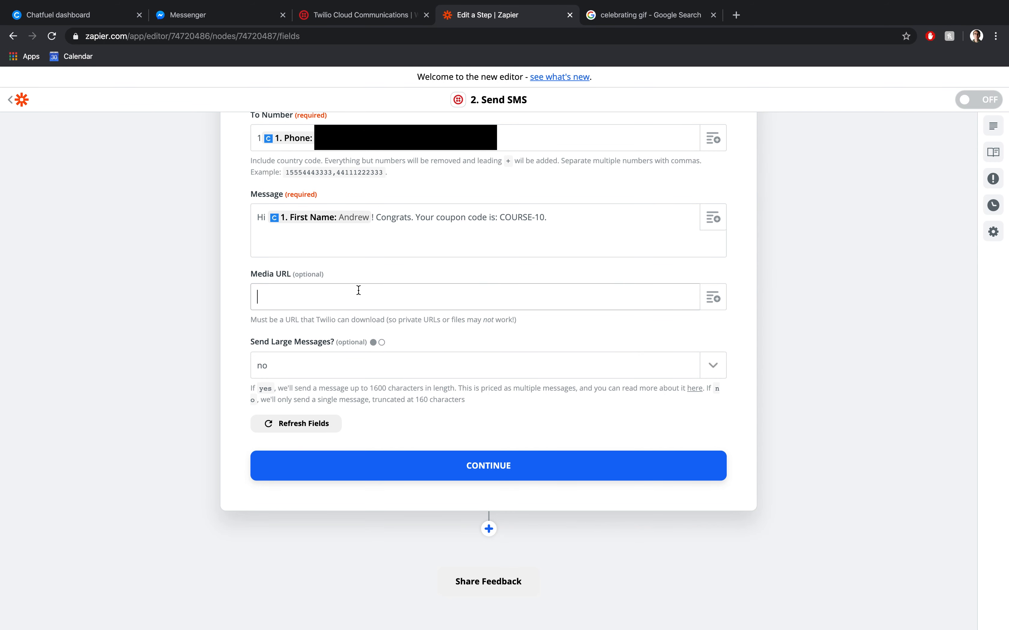
pyautogui.press('super+v')
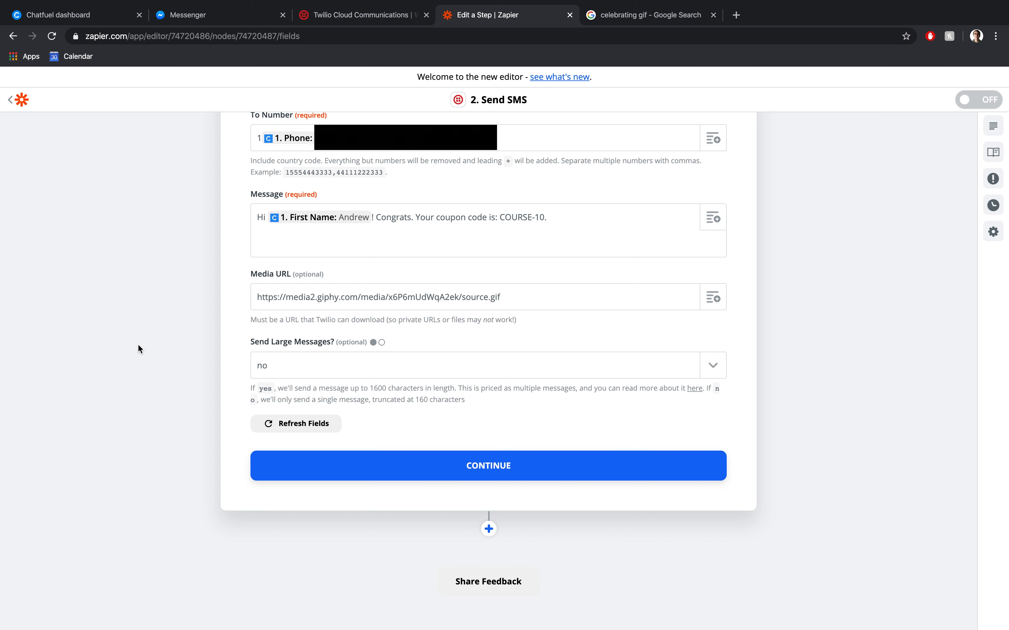
# Step: Continue from the completed SMS fields to the Send Data section and run the Twilio SMS test
pyautogui.click(331, 463)
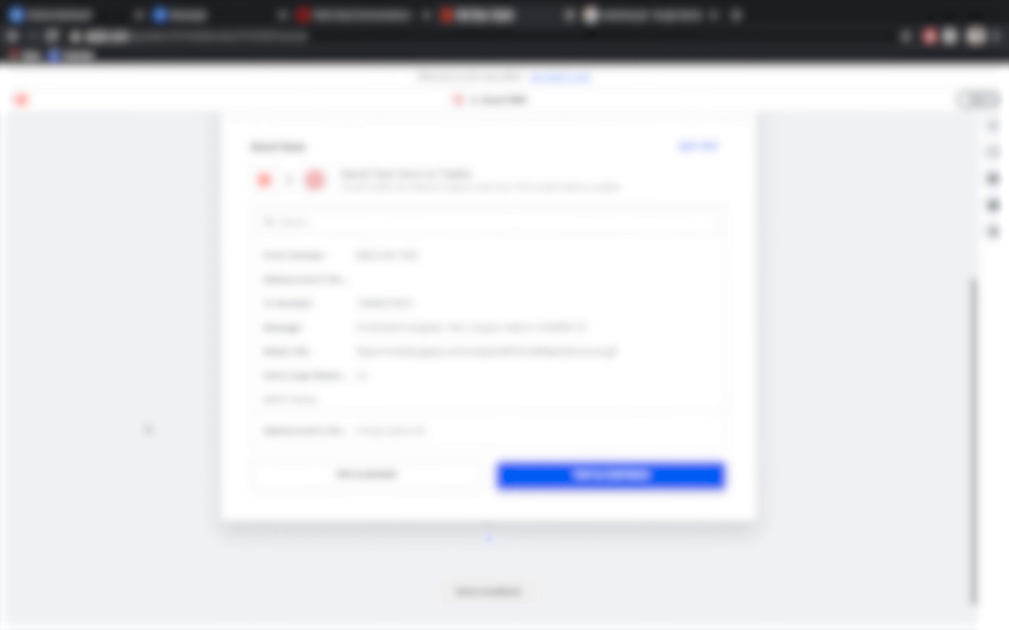
pyautogui.click(613, 549)
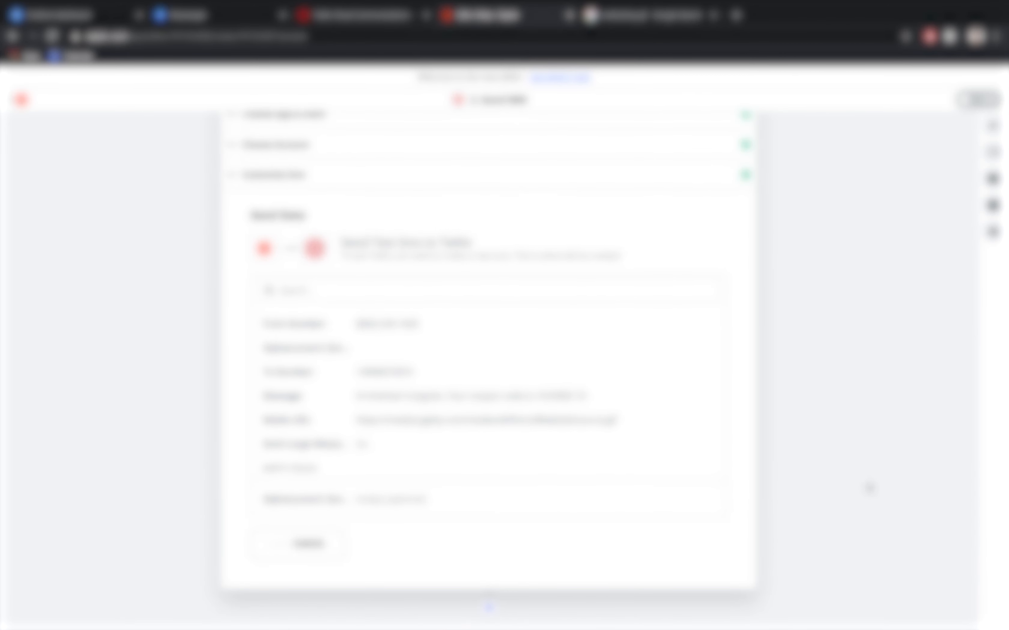